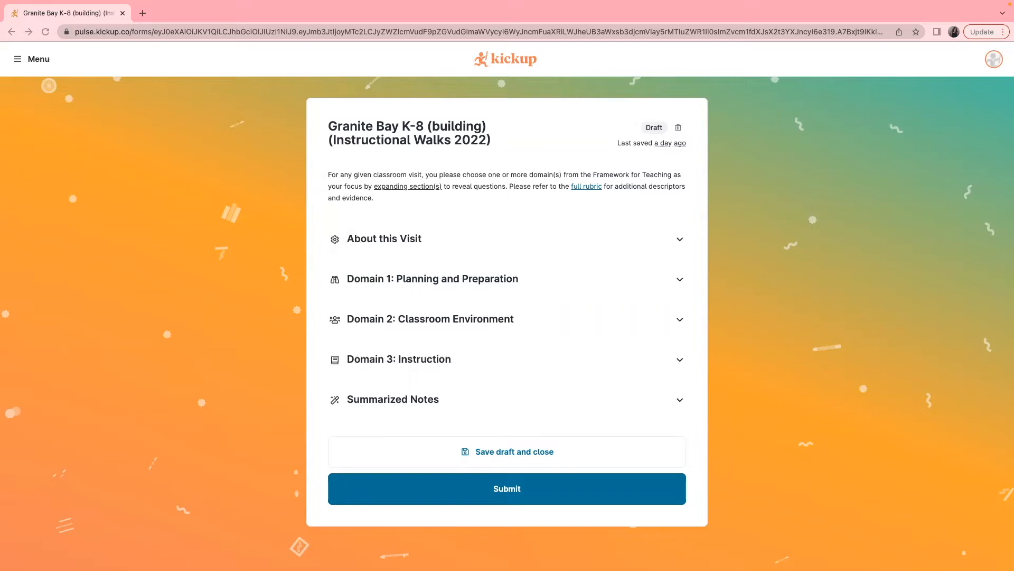
Expand the About this Visit section and select ELA as the content observed
left_click(761, 260)
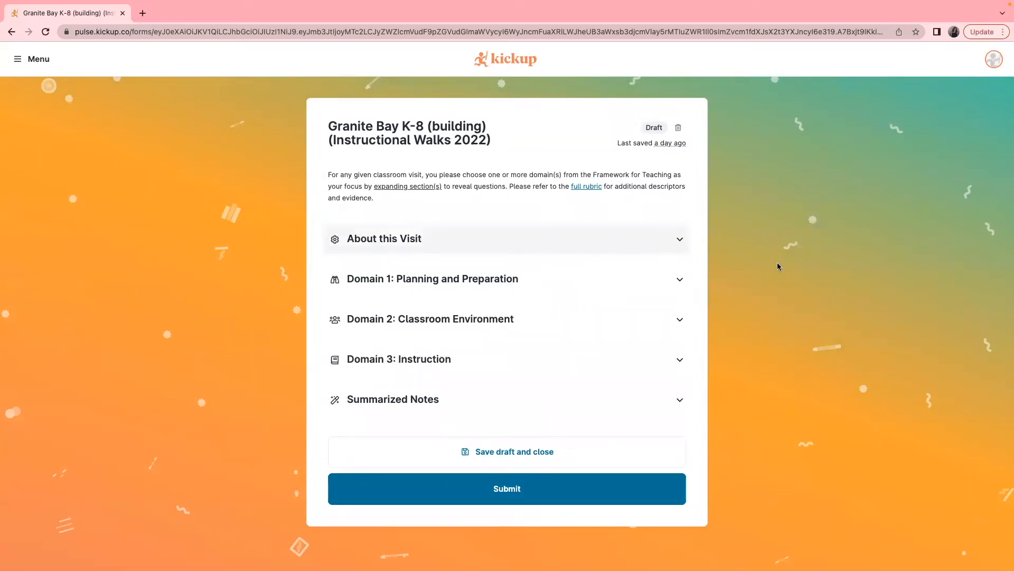
left_click(680, 239)
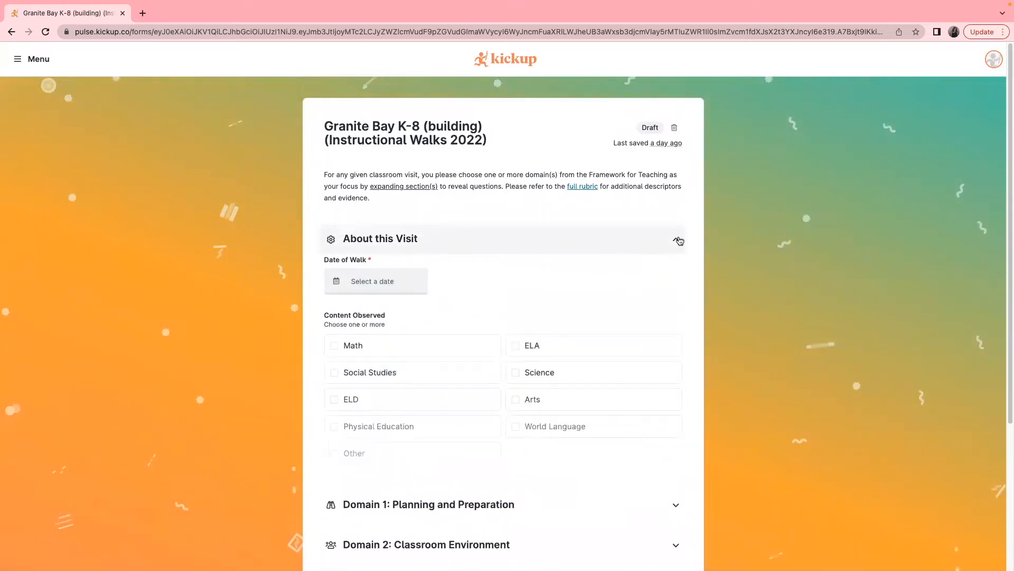
scroll(727, 439, "down", 1)
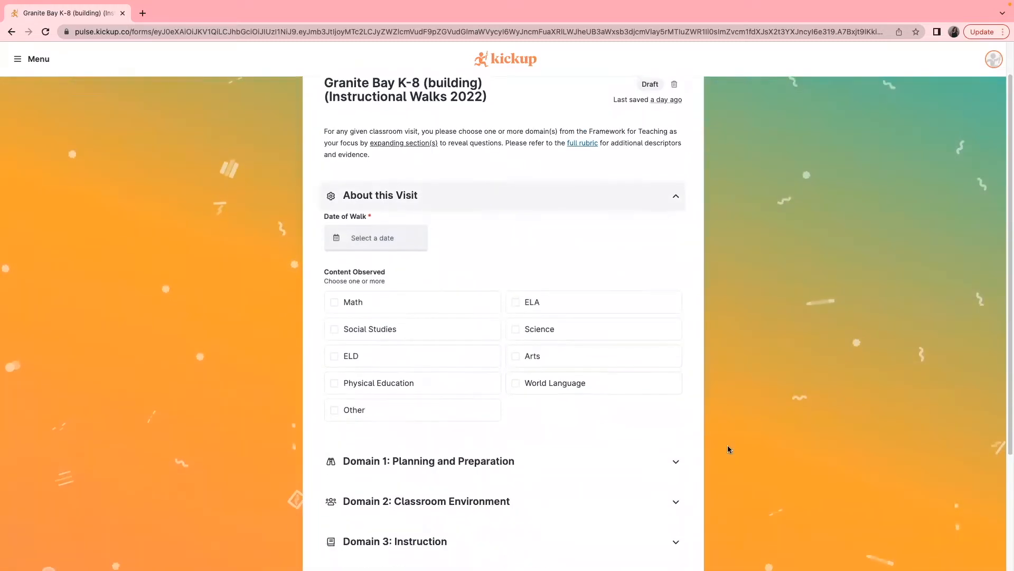
left_click(543, 303)
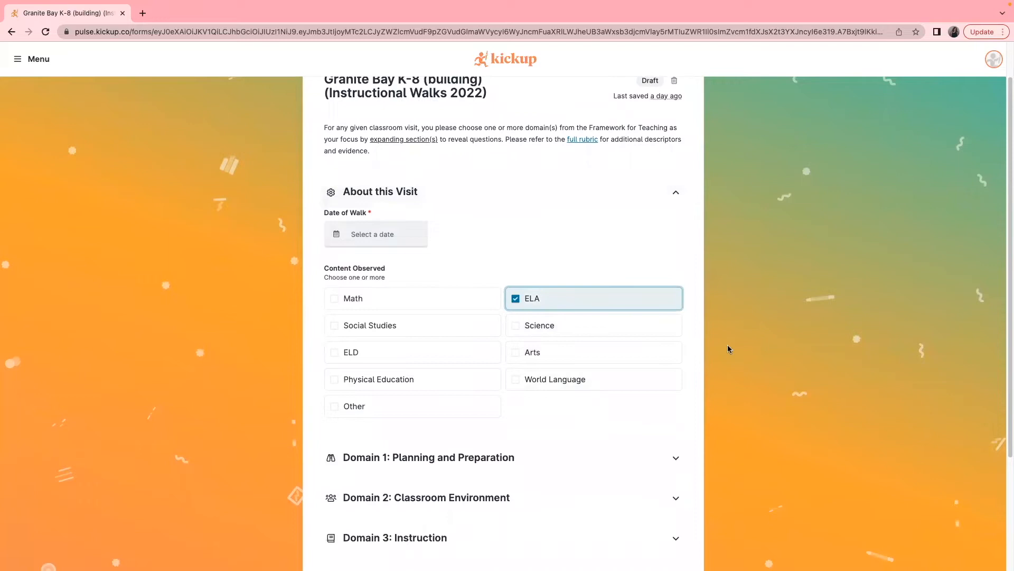
Expand Domain 1: Planning and Preparation and rate "Learning activities are matched to instructional outcomes" as No Evidence
scroll(731, 370, "down", 3)
left_click(675, 303)
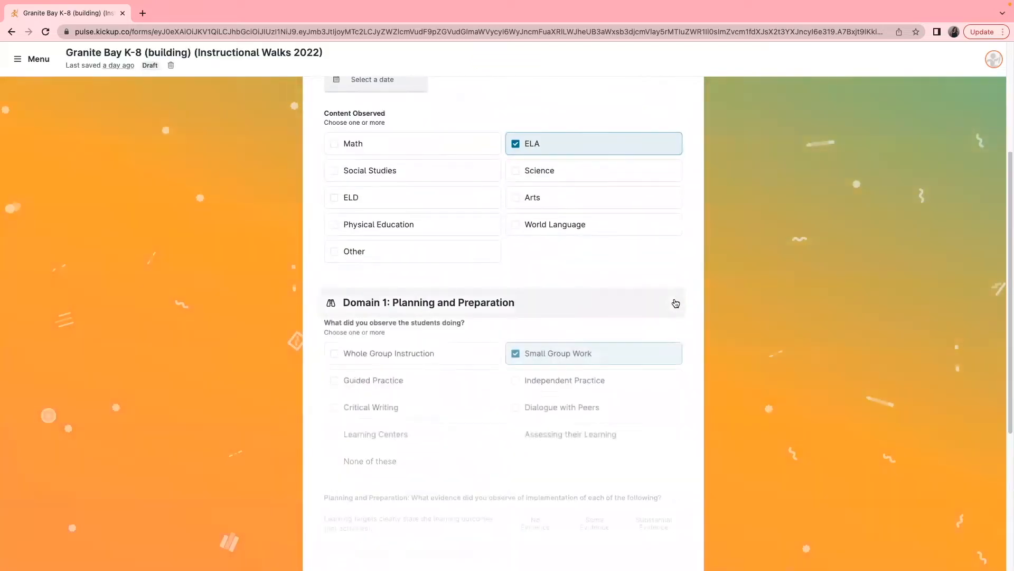
scroll(685, 423, "down", 4)
left_click(654, 355)
left_click(551, 356)
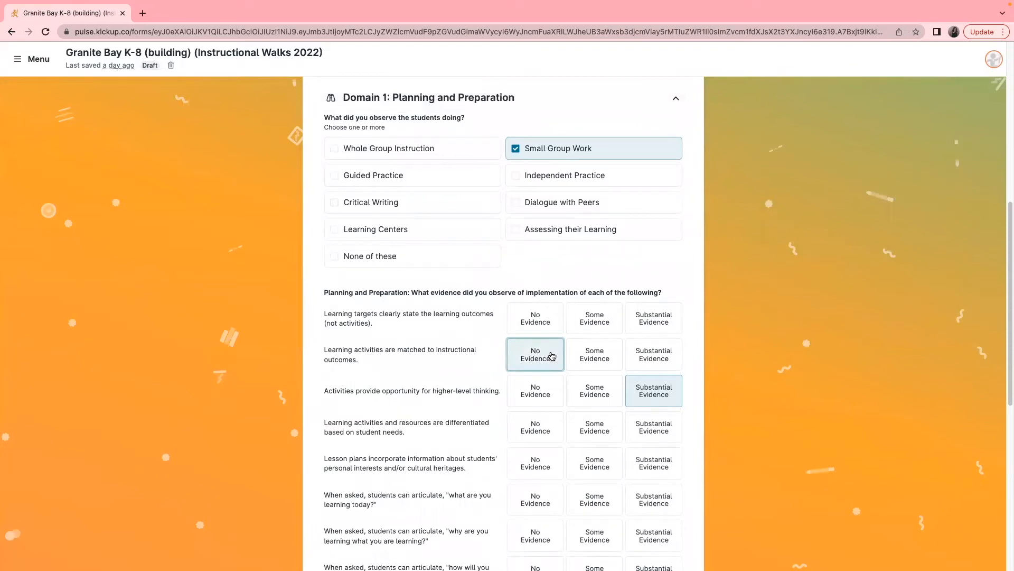
scroll(684, 441, "down", 8)
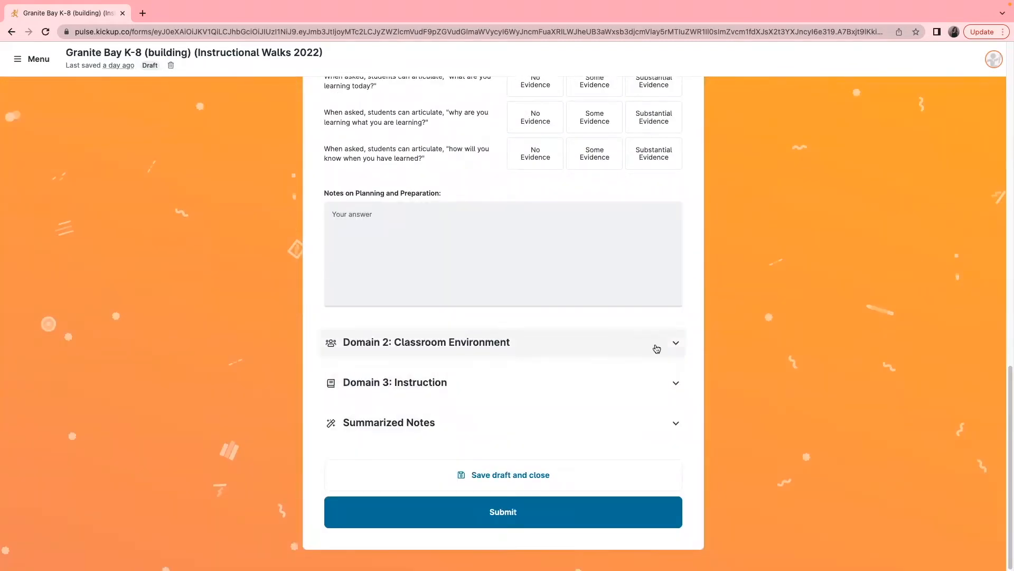
scroll(656, 348, "up", 1)
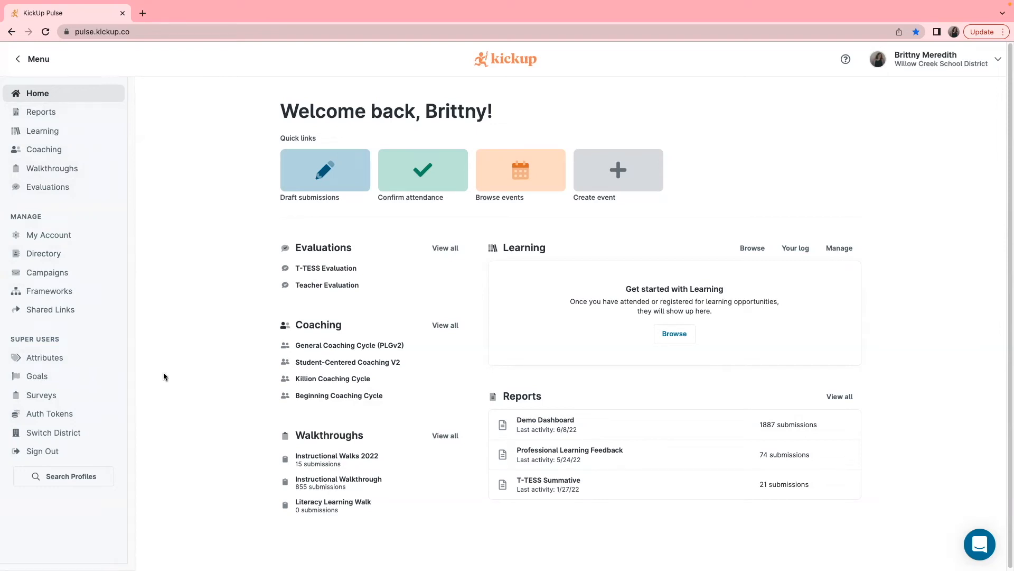
Open the full list of walkthroughs and the options for Instructional Walks 2022
left_click(442, 441)
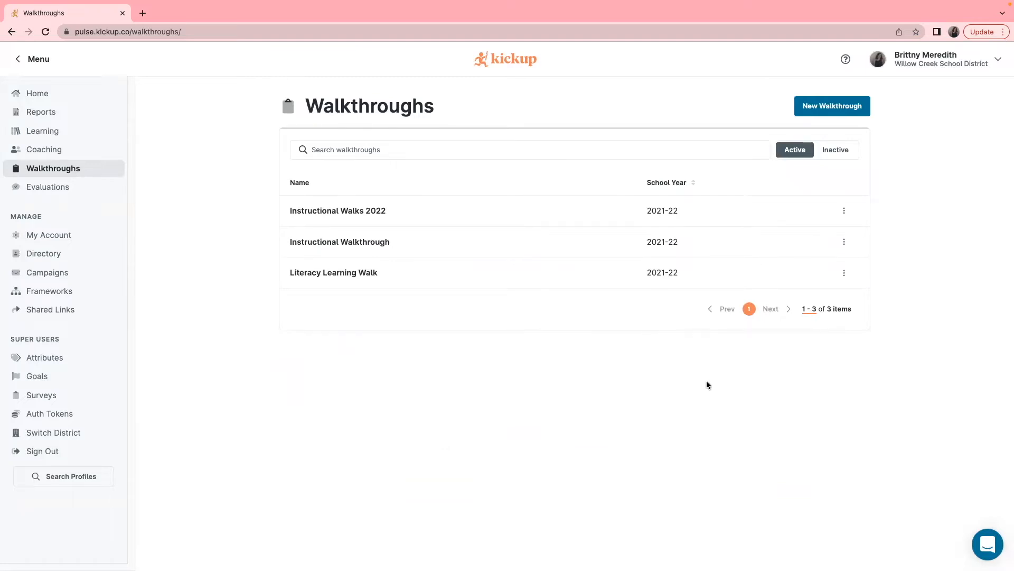
left_click(844, 210)
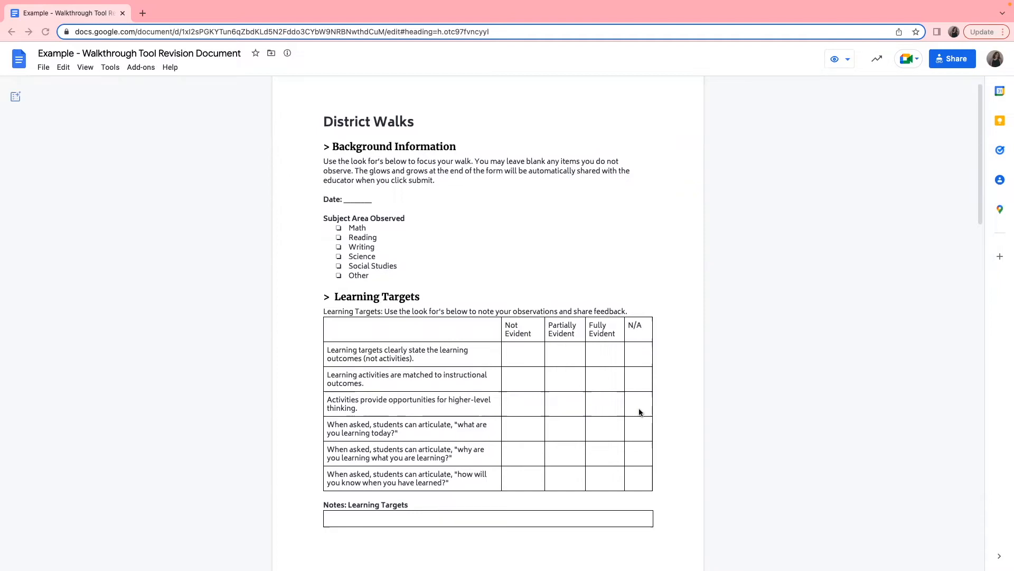
Review the Learning Targets, Classroom Environment and Instruction sections of the walkthrough tool revision document in Google Docs
scroll(639, 412, "down", 7)
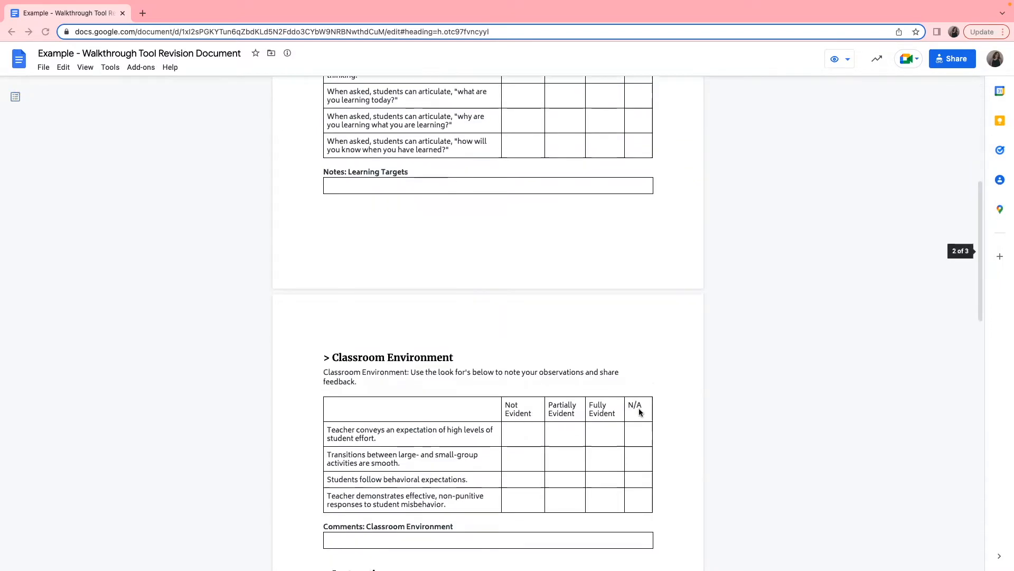
scroll(639, 412, "down", 1)
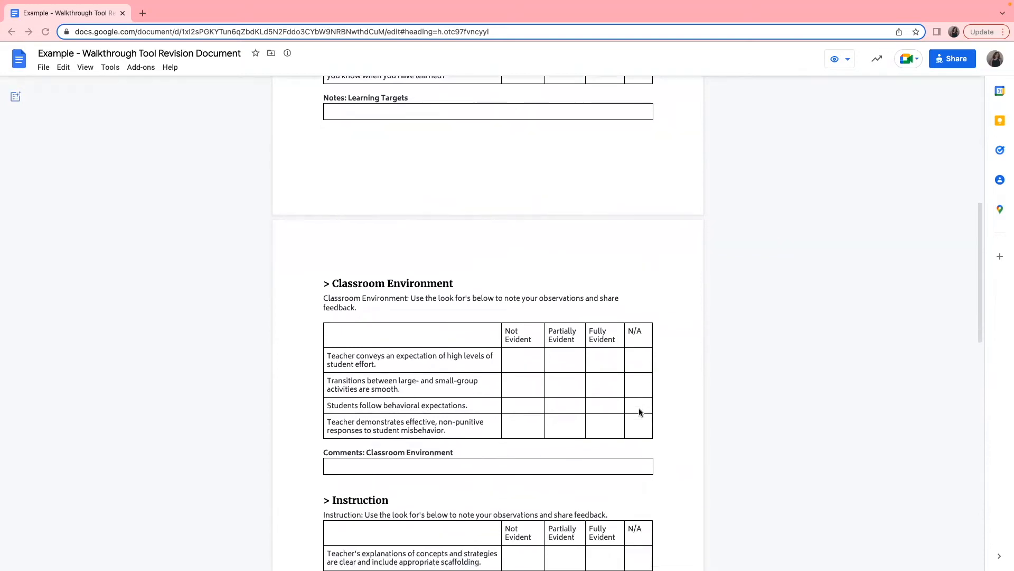
scroll(639, 412, "down", 1)
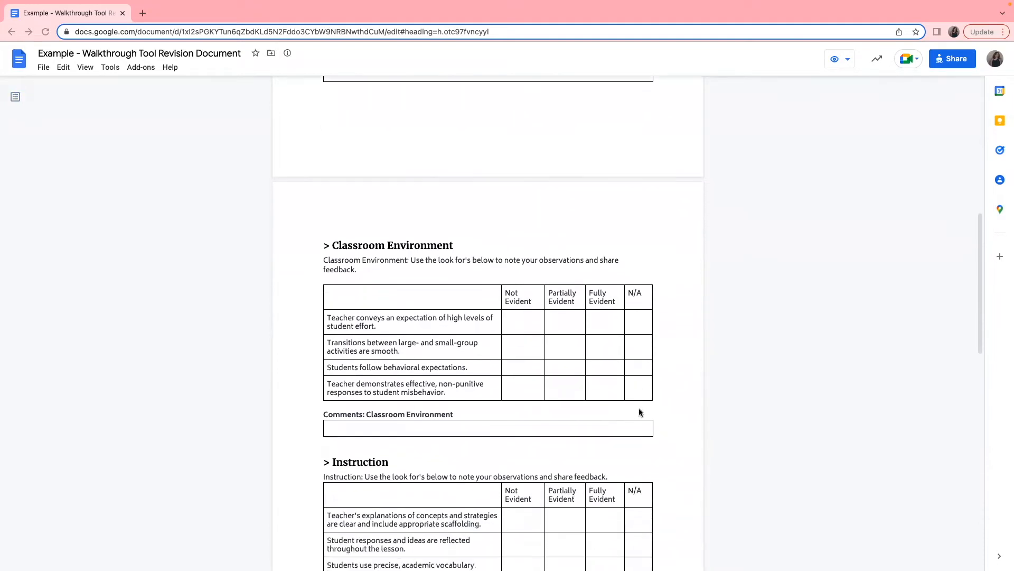
scroll(639, 412, "down", 4)
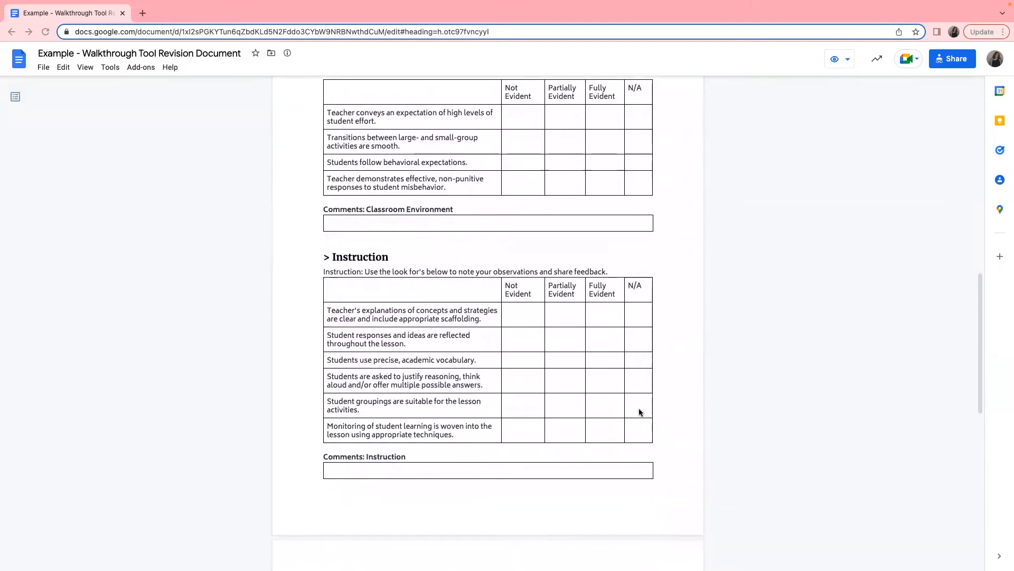
scroll(639, 412, "down", 6)
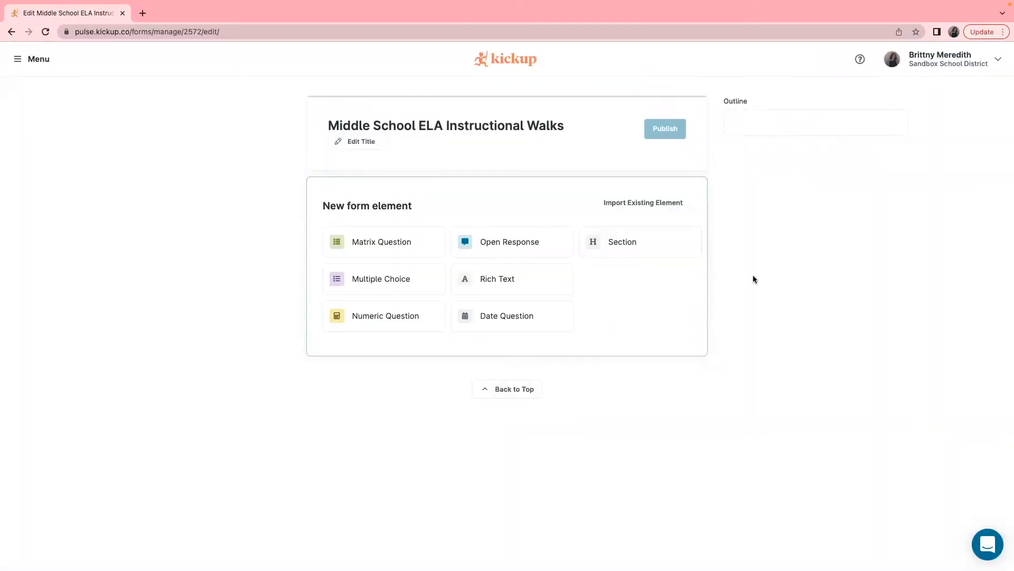
In the Middle School ELA Instructional Walks form, create a collapsible section titled "Background Information" with the Binoculars icon
left_click(660, 241)
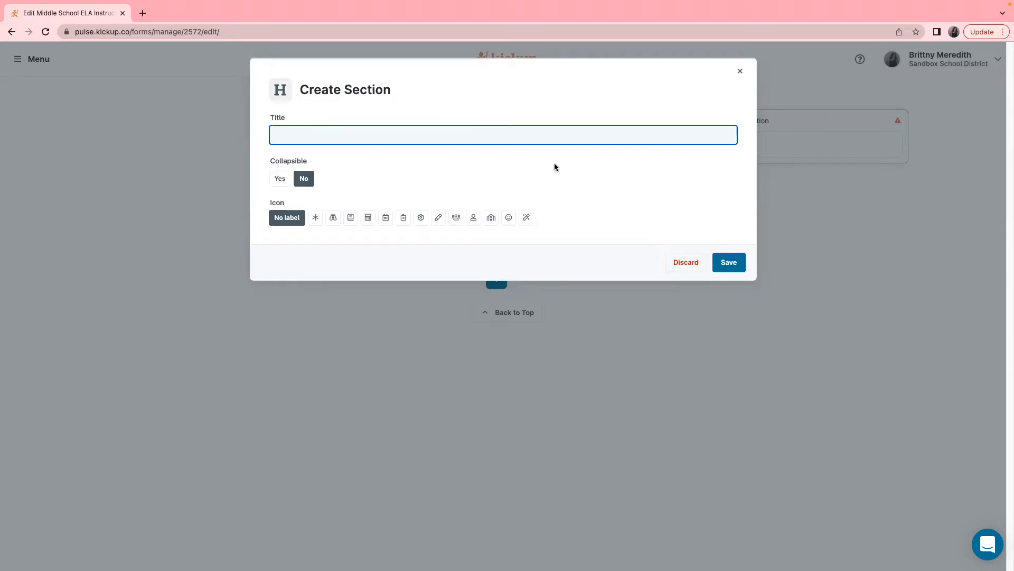
type("Background Information")
left_click(333, 219)
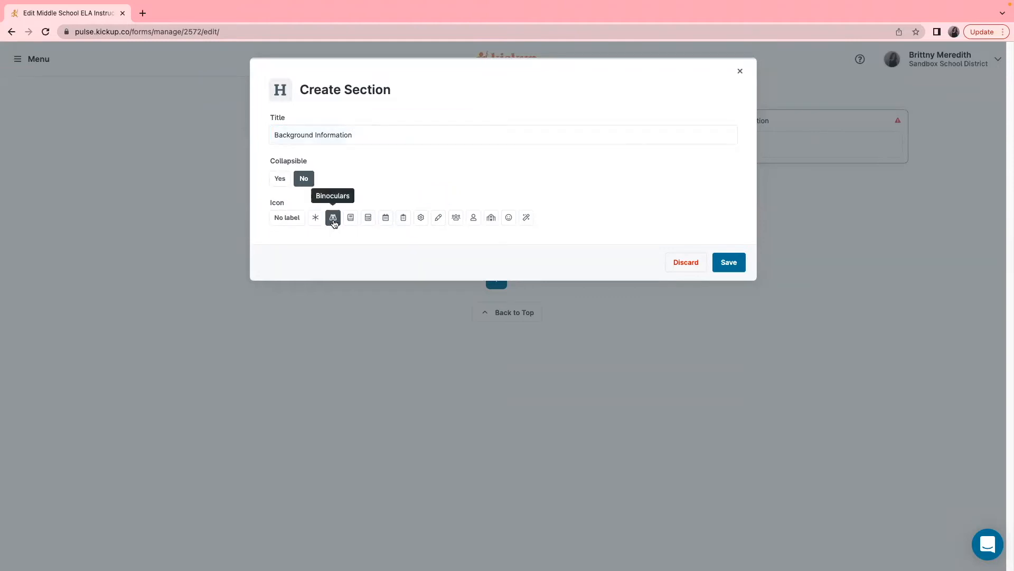
left_click(274, 181)
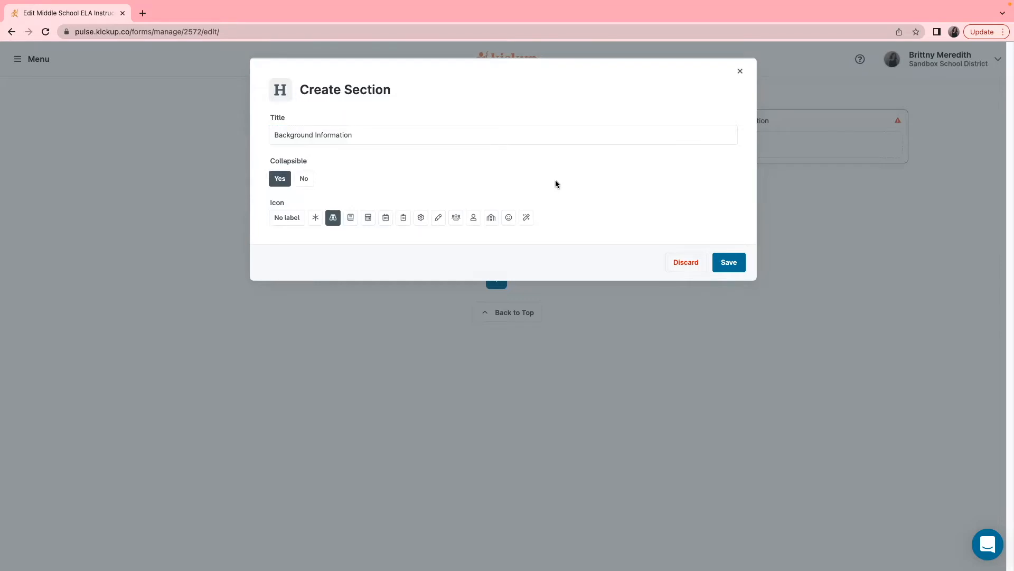
left_click(729, 264)
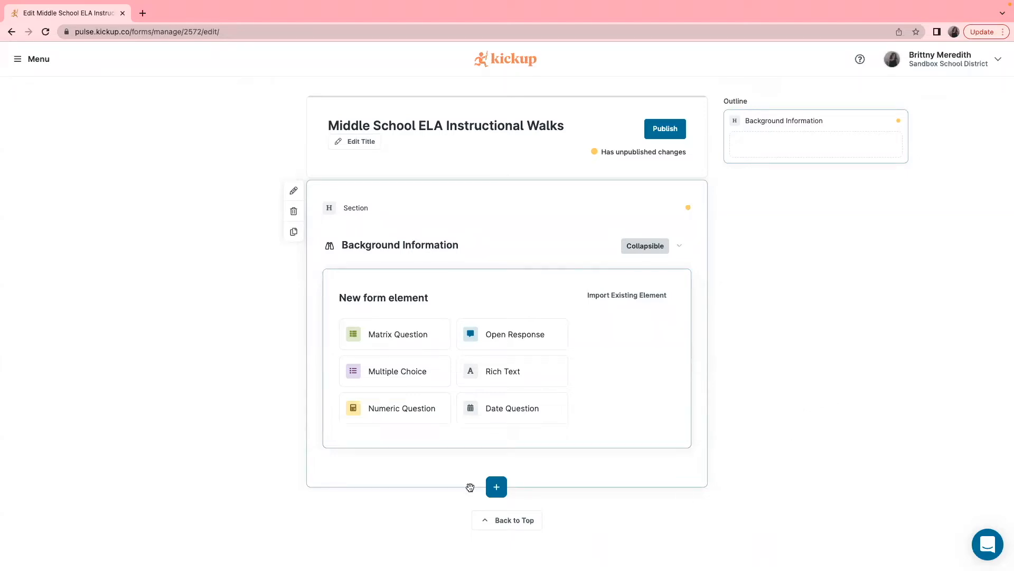
Insert a new form element area below the Background Information section and start a Rich Text element inside that section
left_click(497, 487)
scroll(747, 467, "down", 3)
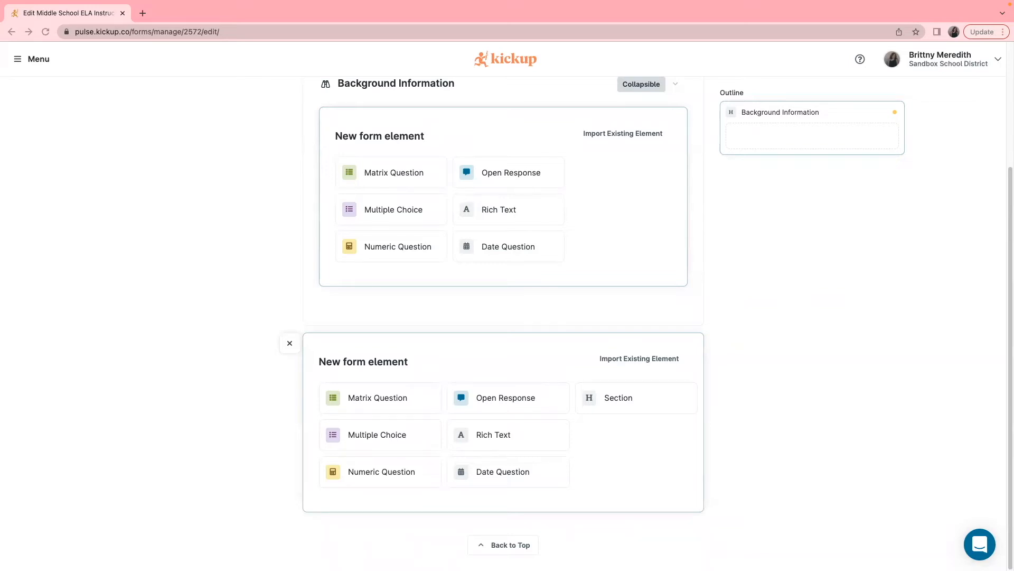
left_click(632, 397)
left_click_drag(510, 276, 518, 286)
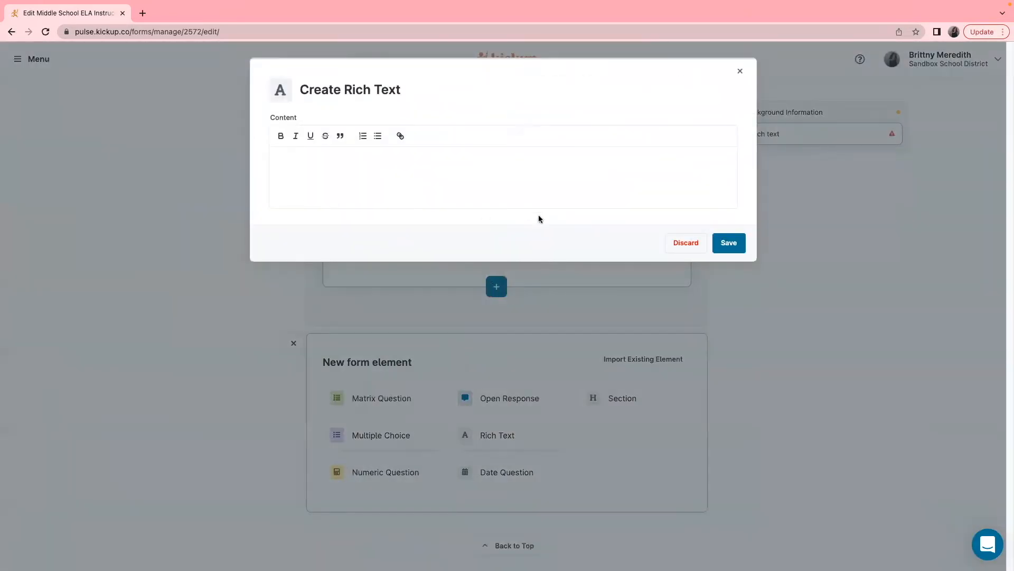
Copy the introductory paragraph under Background Information from the Google Docs revision document into the rich text content and save it
key("ctrl+Right")
left_click_drag(439, 202, 328, 180)
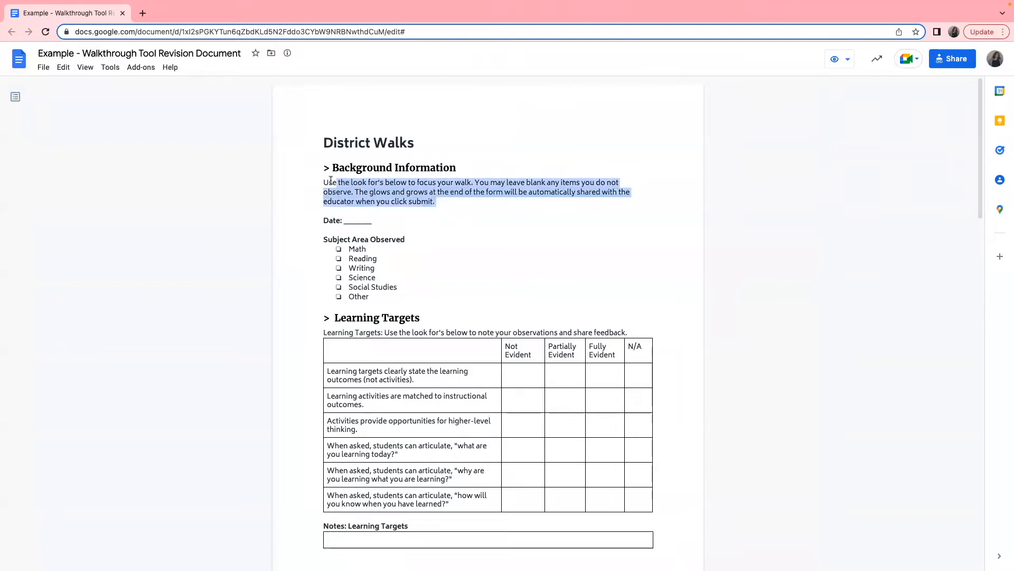
right_click(338, 186)
left_click(368, 205)
key("ctrl+Left")
right_click(370, 179)
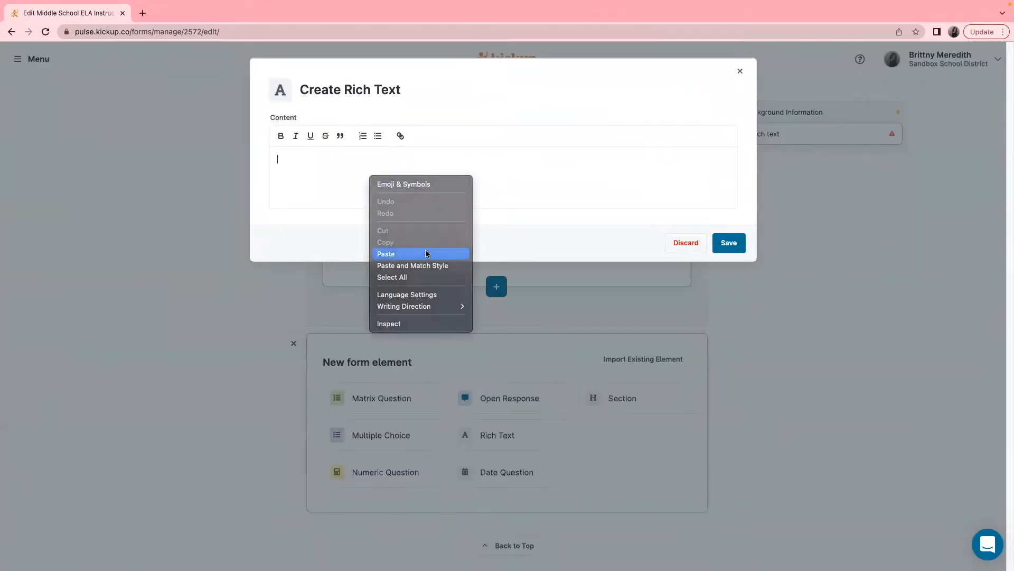
left_click(386, 254)
left_click(729, 242)
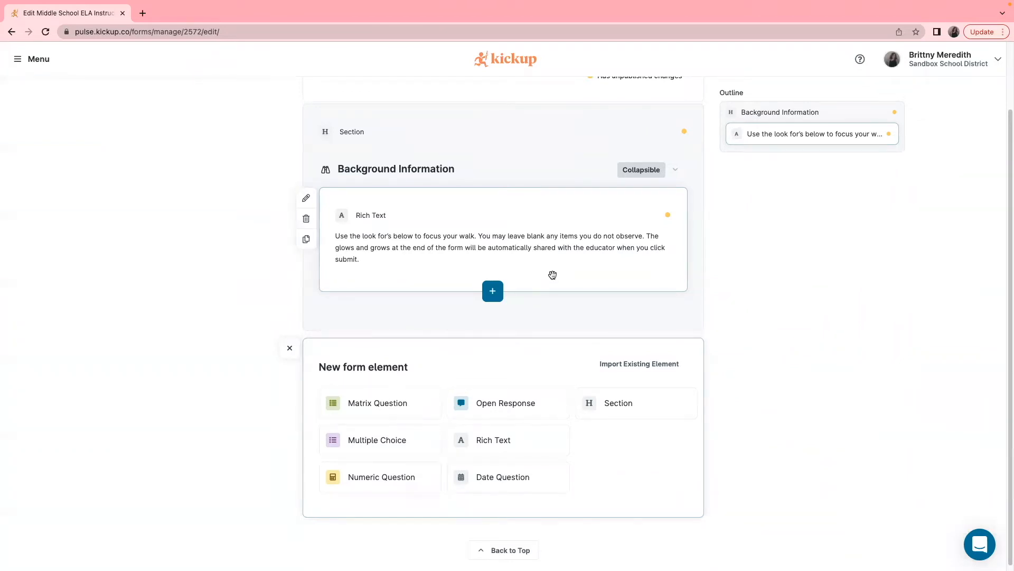
Move the rich text element out of the Background Information section to below it
left_click_drag(557, 240, 582, 458)
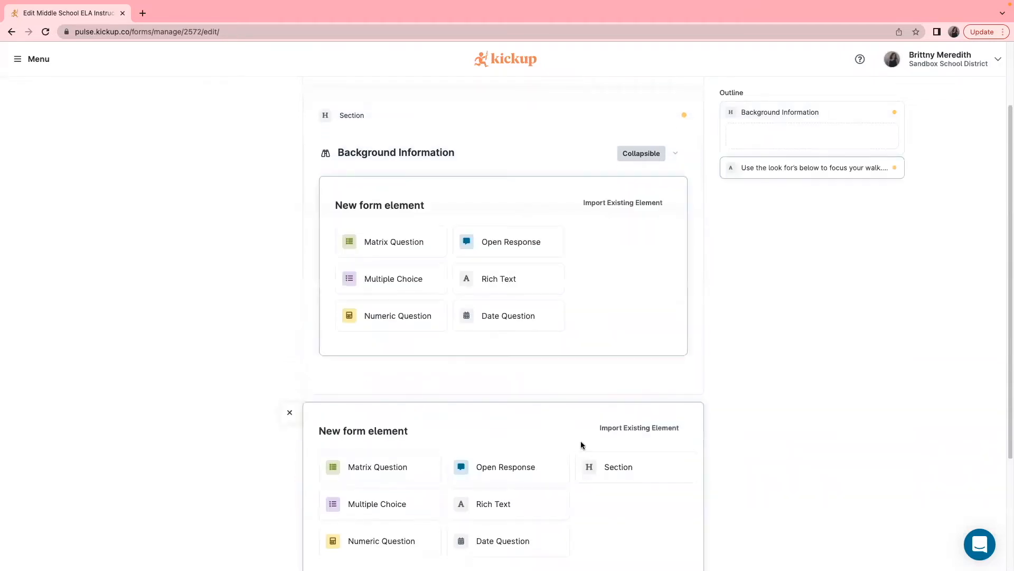
scroll(581, 442, "down", 3)
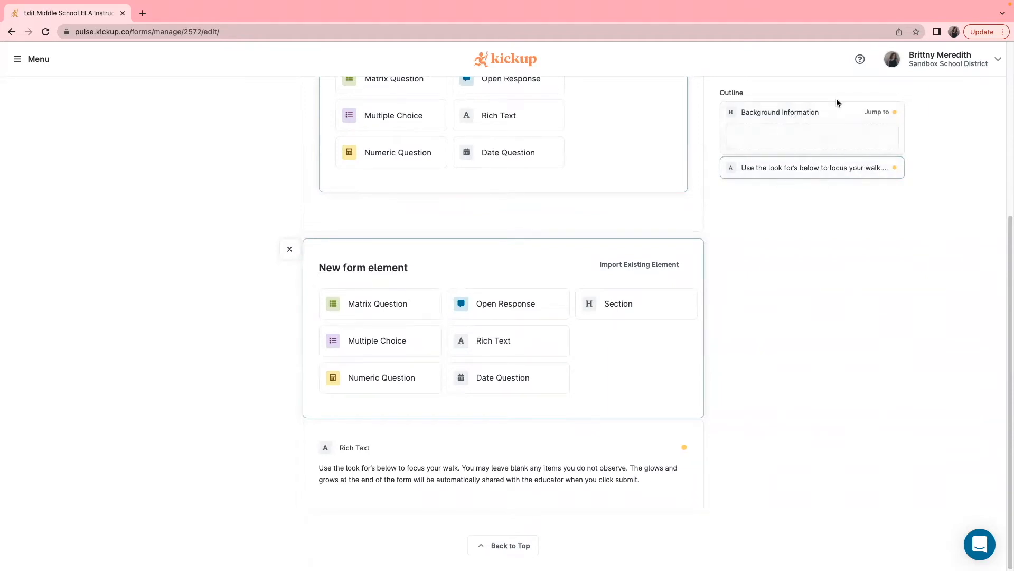
left_click(837, 133)
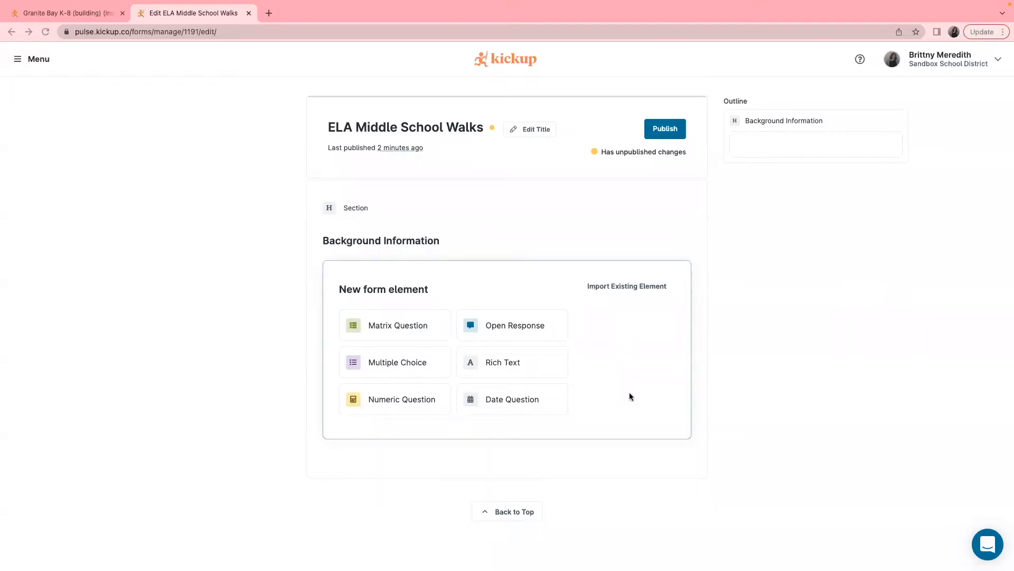
Add a required date question titled "Date" to the Background Information section of the ELA Middle School Walks form
left_click(515, 402)
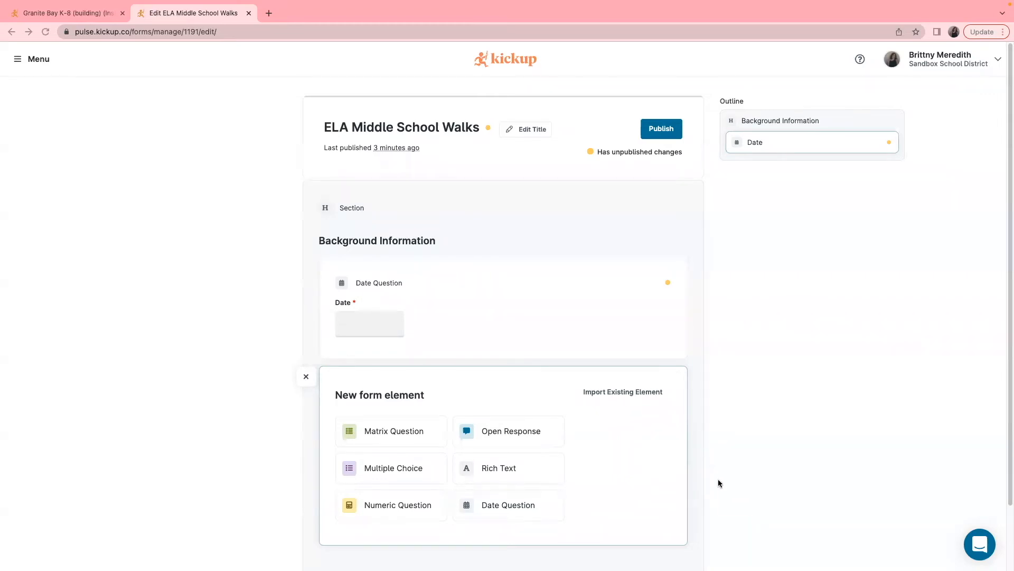
Add a required single-select multiple-choice question "Subject Area Observed" with data label Subject Area and answers Math, Reading, Writing, Science, Social Studies and Other
scroll(724, 495, "down", 1)
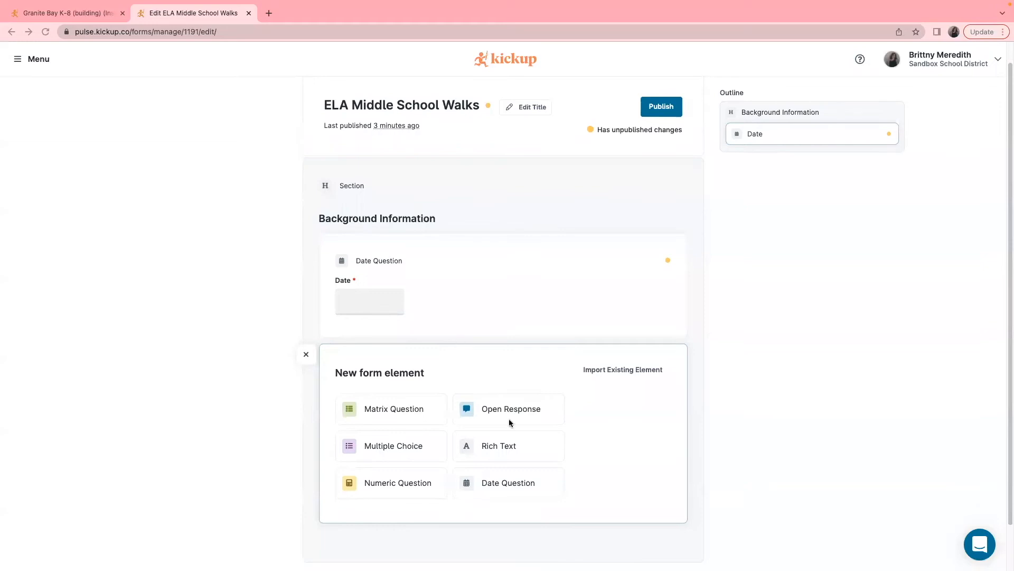
scroll(523, 539, "down", 2)
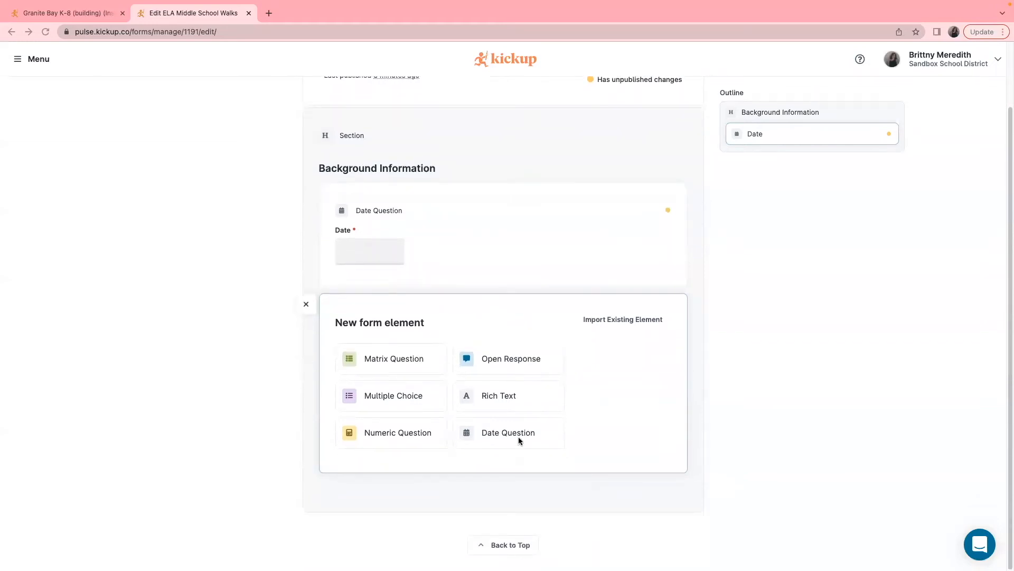
left_click(386, 397)
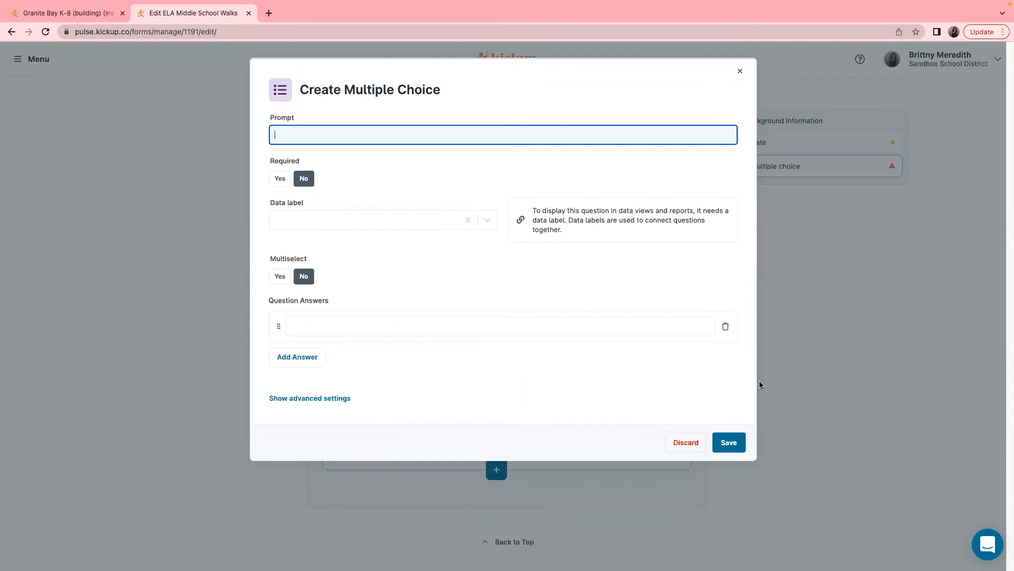
left_click(468, 133)
left_click(588, 178)
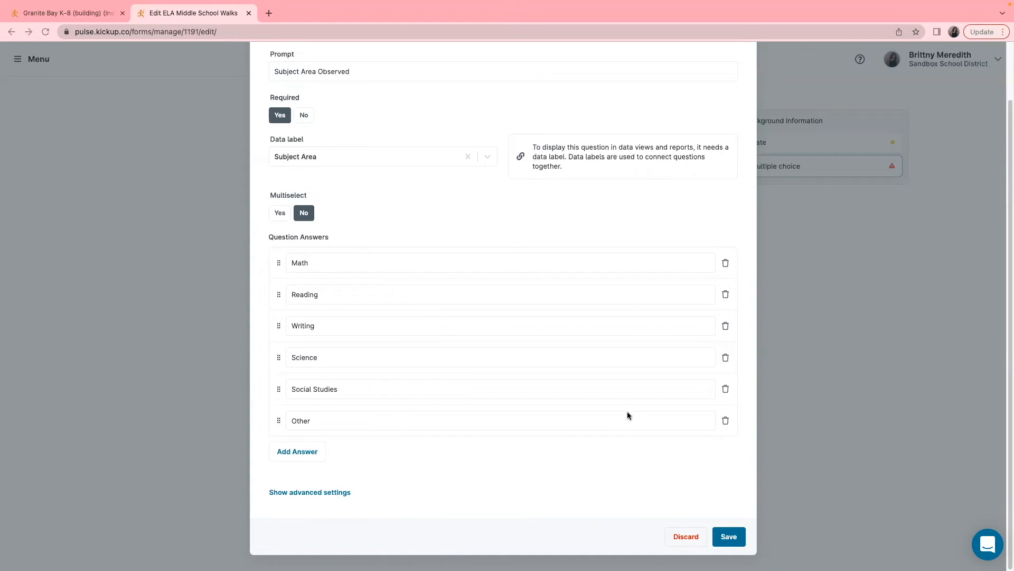
scroll(628, 416, "up", 3)
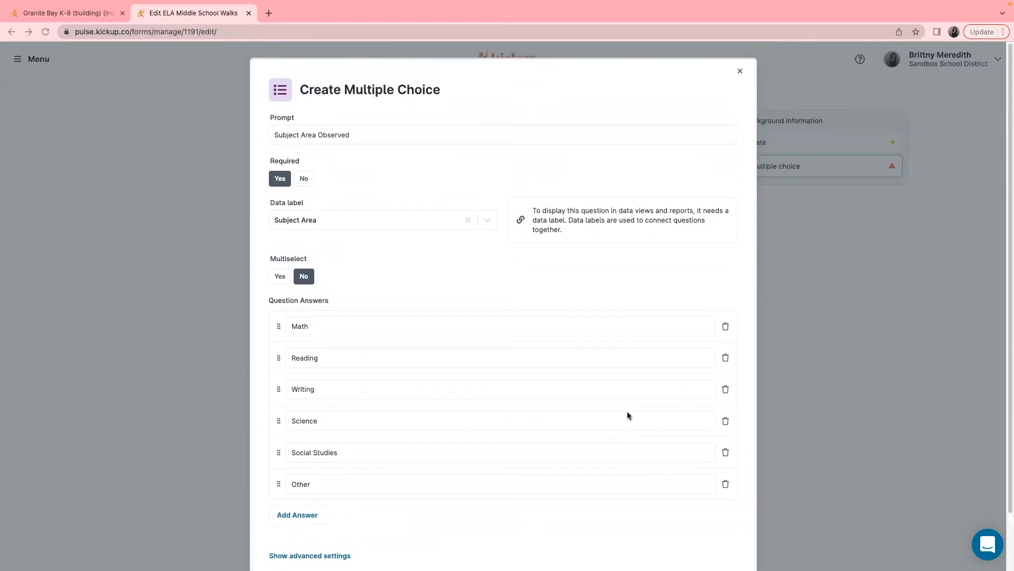
scroll(628, 415, "down", 3)
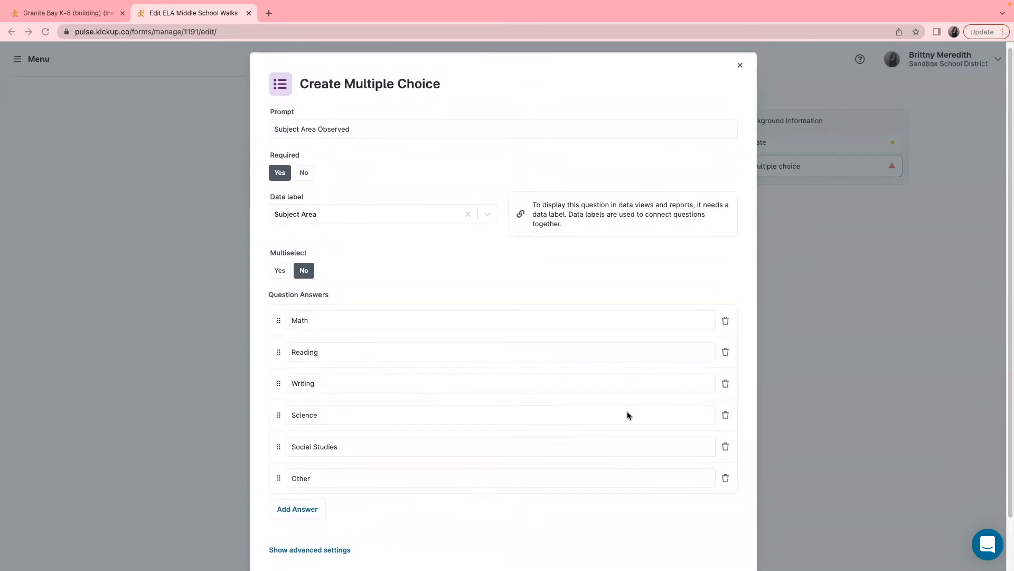
left_click(726, 543)
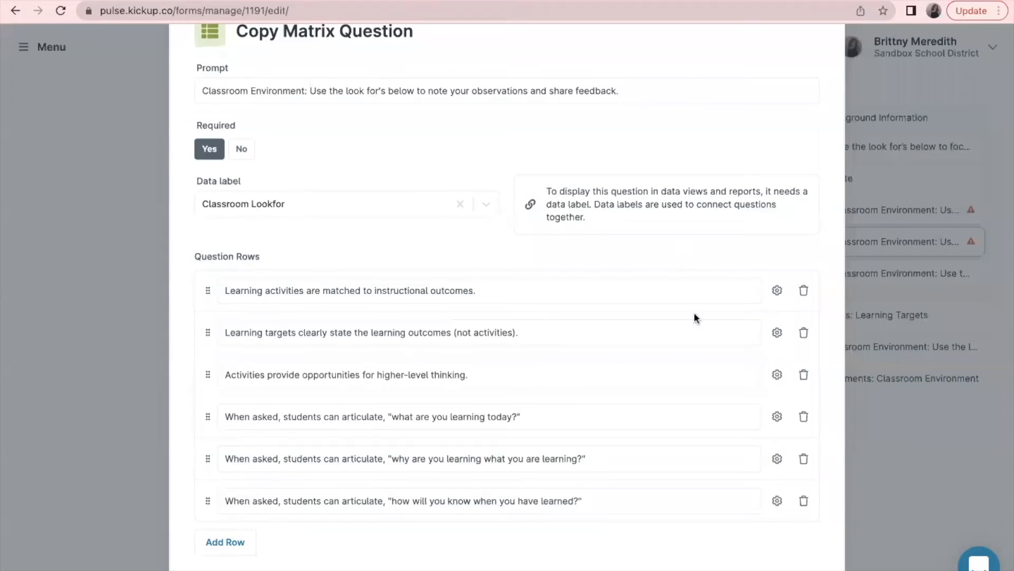
In the copied Classroom Environment matrix question, move the row "Activities provide opportunities for higher-level thinking." above the row about clearly stated learning targets
scroll(694, 318, "down", 2)
scroll(694, 318, "up", 3)
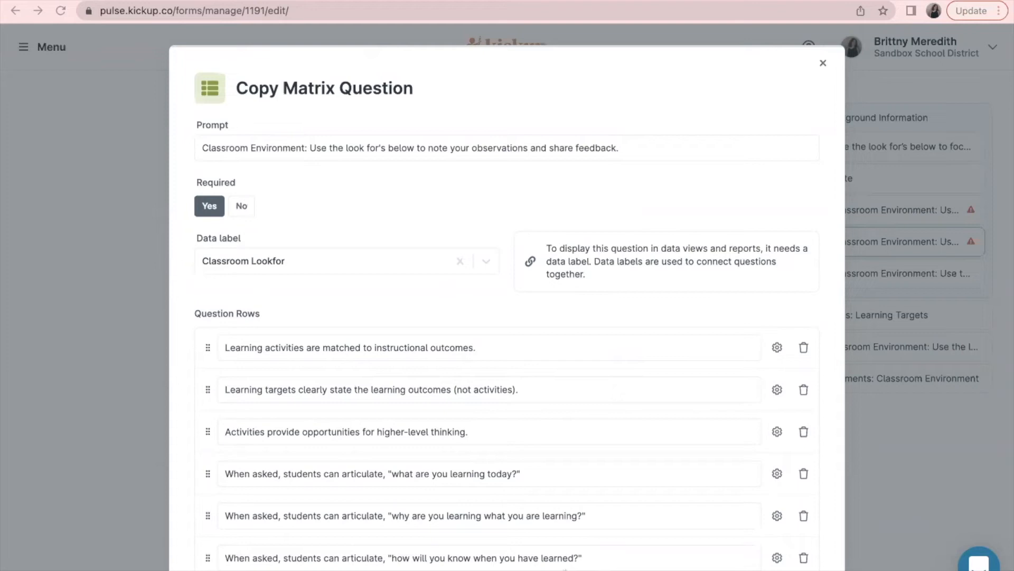
scroll(736, 457, "down", 3)
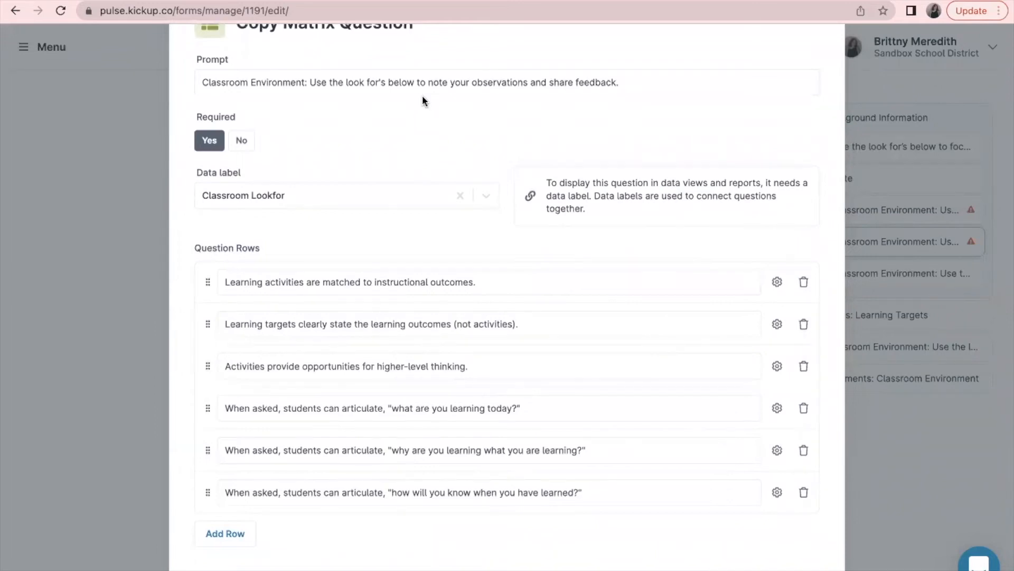
scroll(206, 241, "down", 3)
left_click_drag(207, 242, 204, 197)
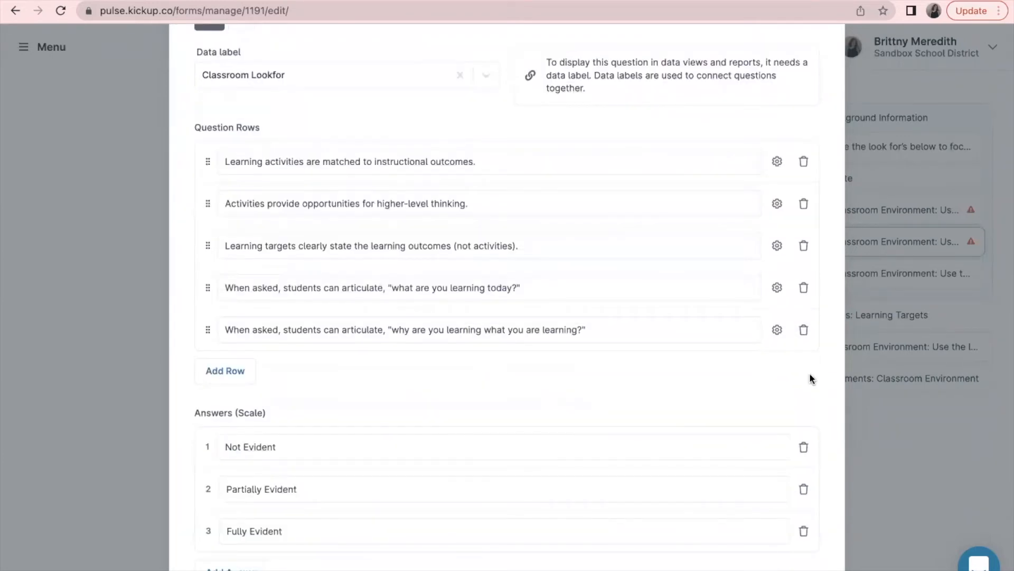
Remove the row 'When asked, students can articulate, "how will you know when you have learned?"' from the copied matrix question
scroll(811, 370, "down", 3)
scroll(812, 369, "down", 2)
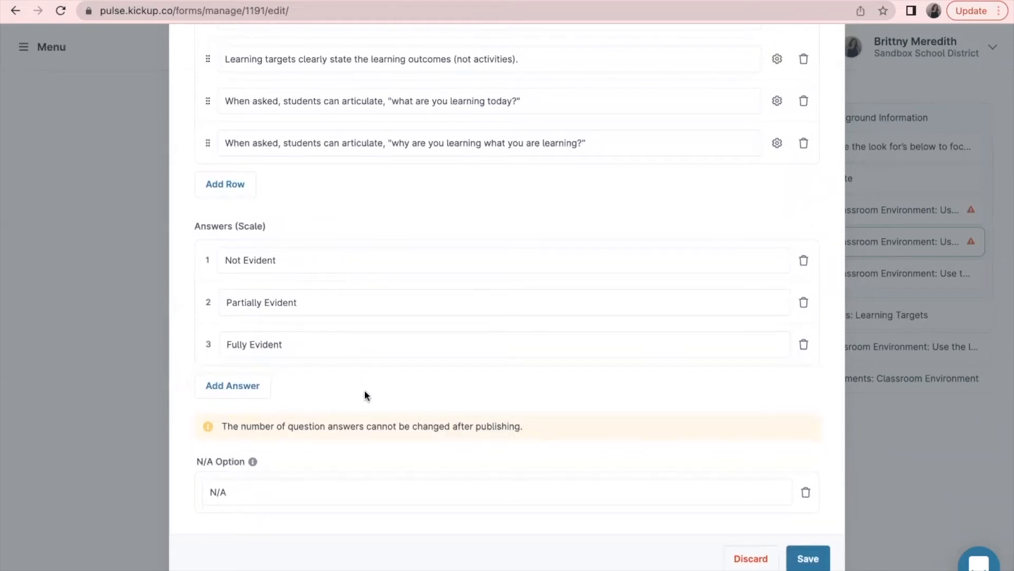
scroll(811, 371, "up", 2)
scroll(811, 369, "down", 1)
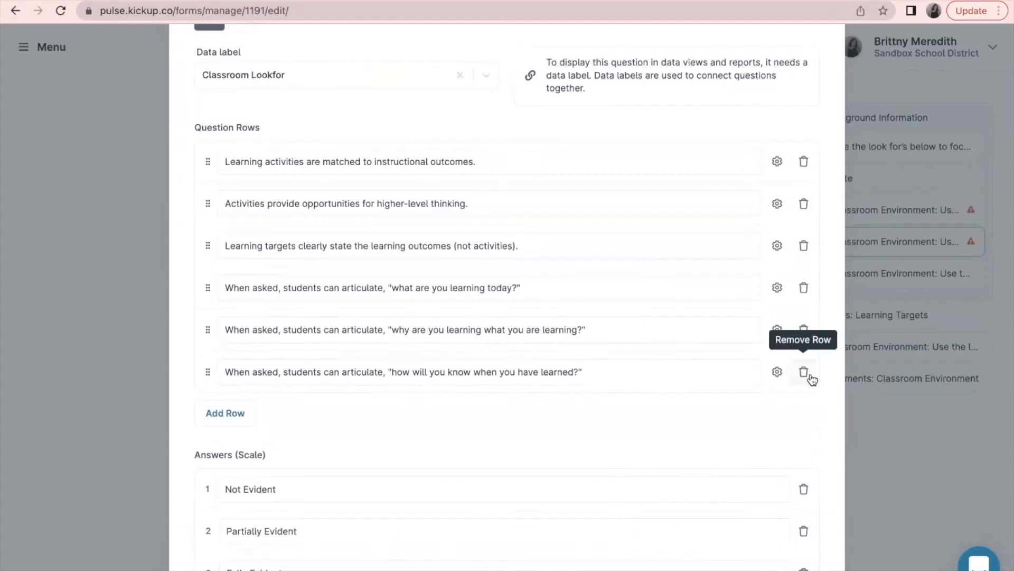
left_click(805, 371)
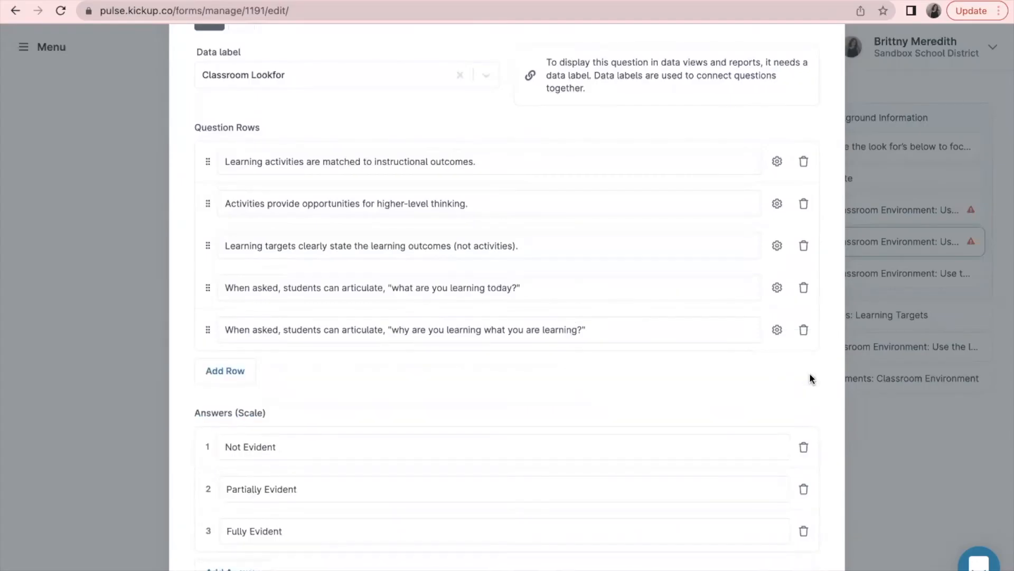
scroll(810, 378, "down", 3)
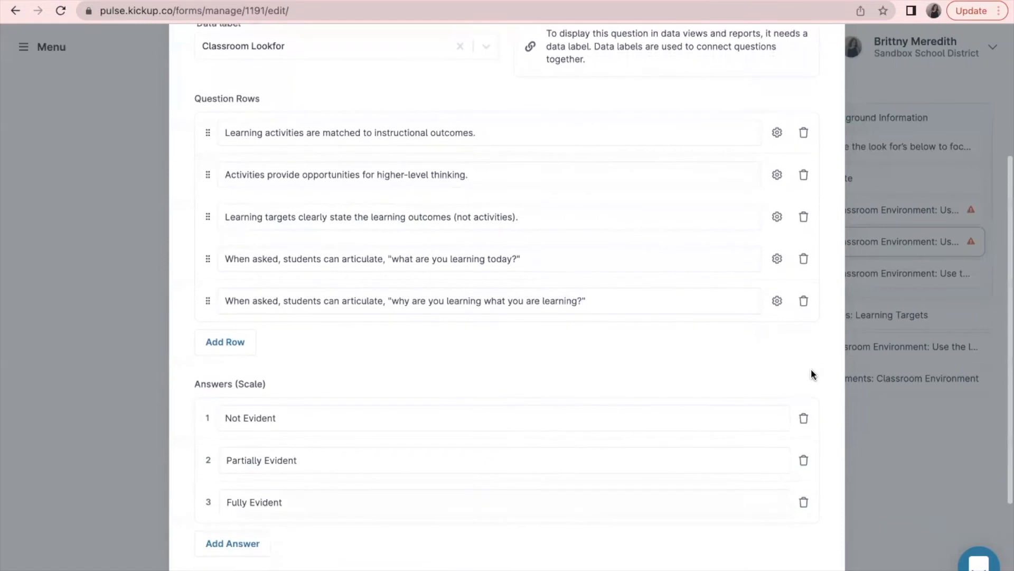
scroll(811, 369, "down", 1)
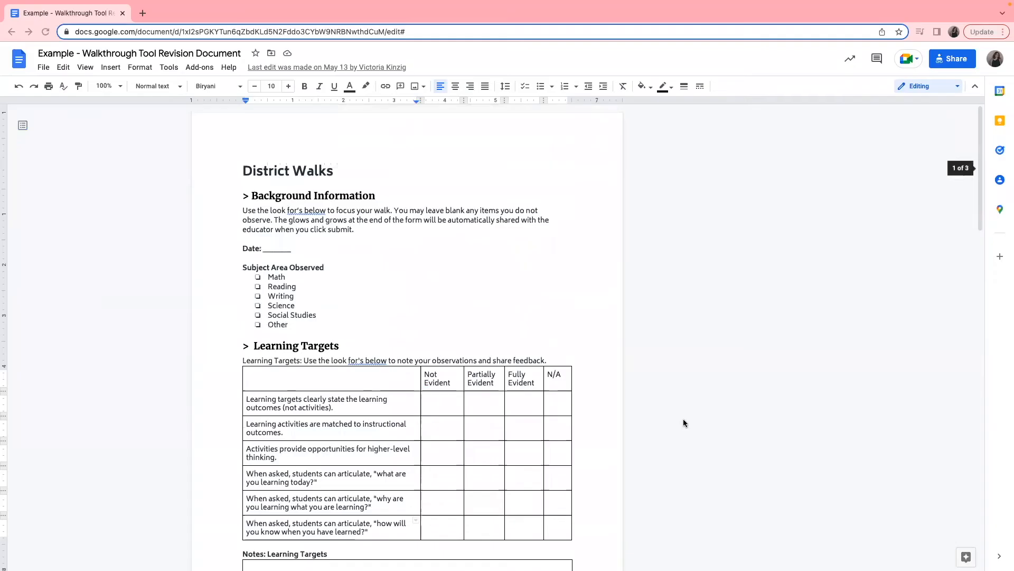
Following the revision document's Learning Targets section, add a required open response question "Notes: Learning Targets" with the new data label "Notes-Learning Targets" in KickUp
scroll(684, 420, "down", 5)
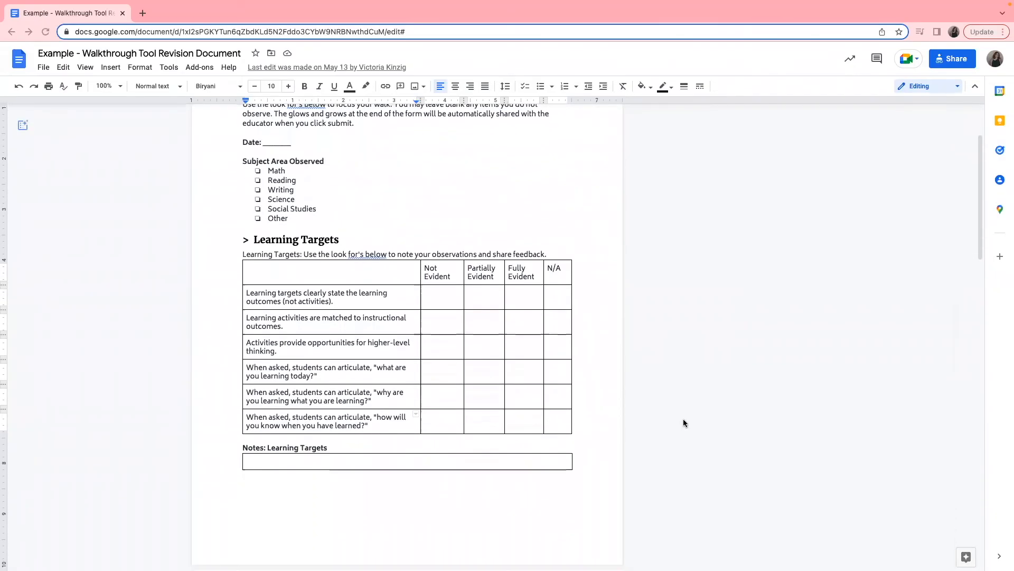
scroll(683, 420, "down", 3)
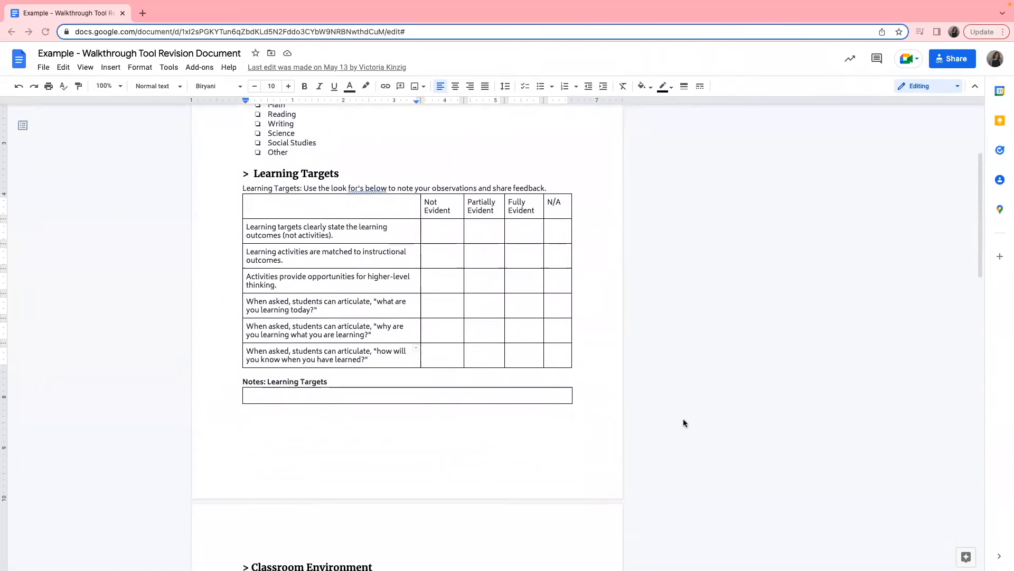
scroll(683, 422, "down", 20)
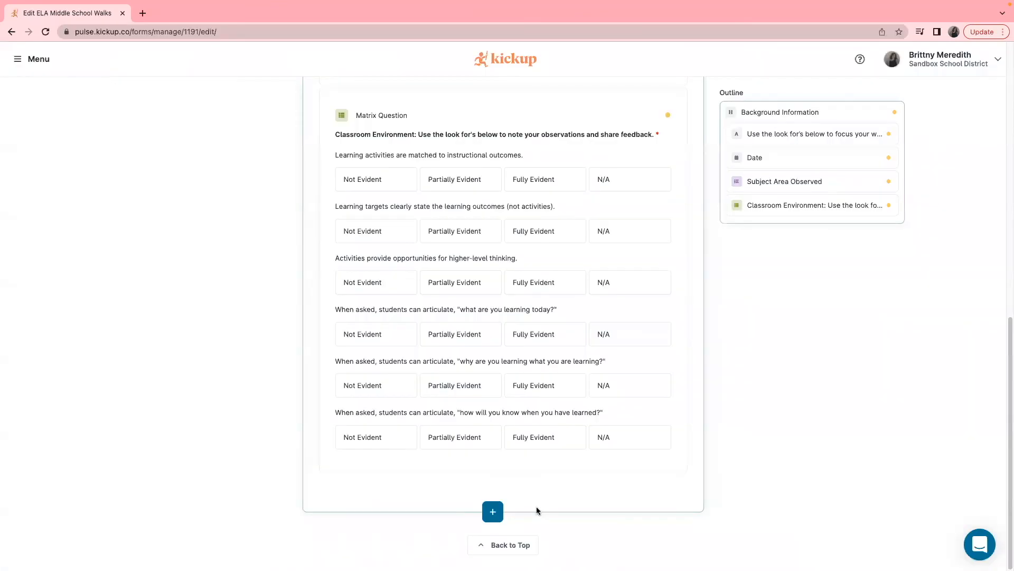
left_click(492, 512)
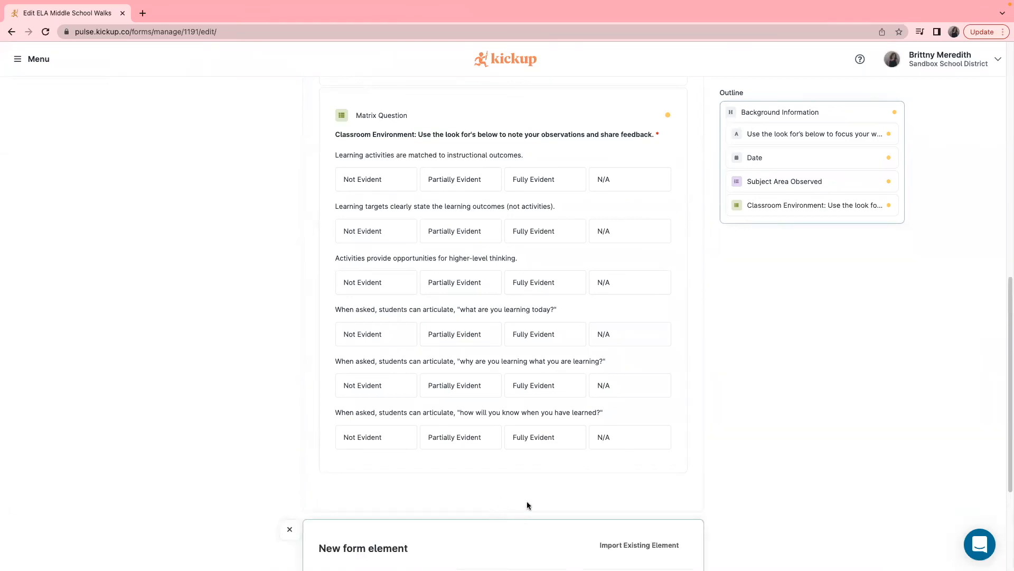
left_click(519, 408)
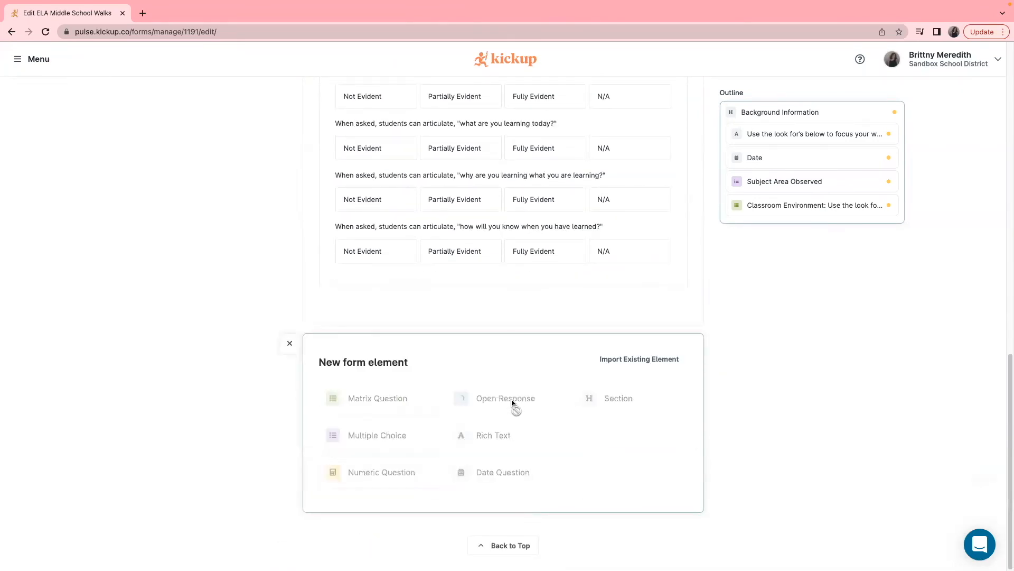
type("Notes: Learning Targets")
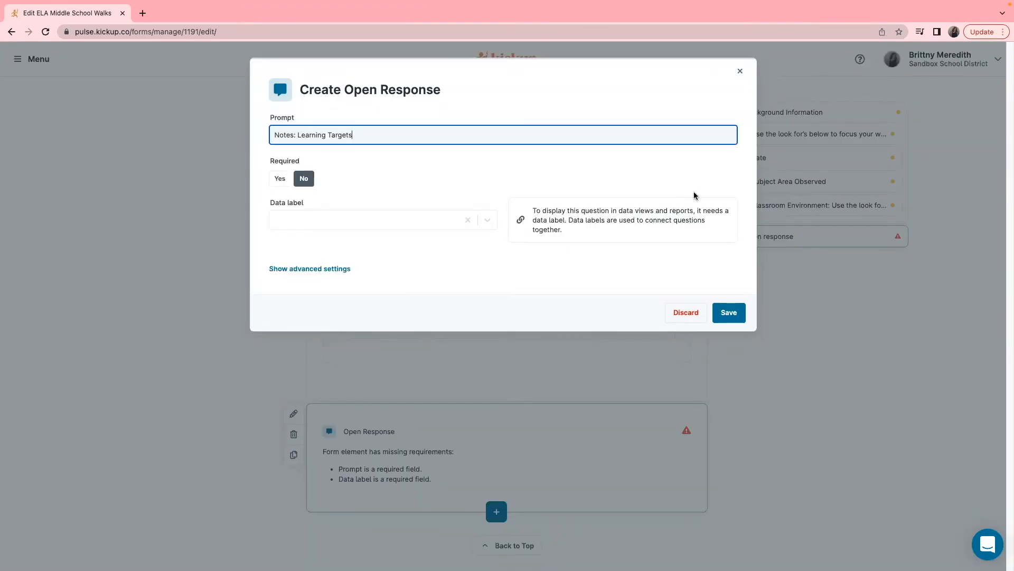
left_click(280, 178)
left_click(359, 219)
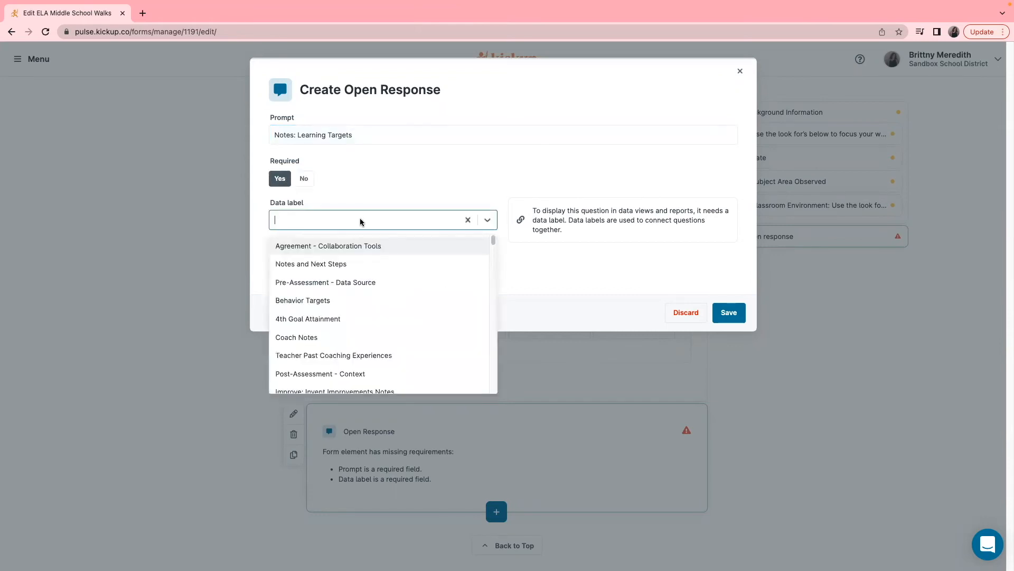
type("Notes-Learning Targets")
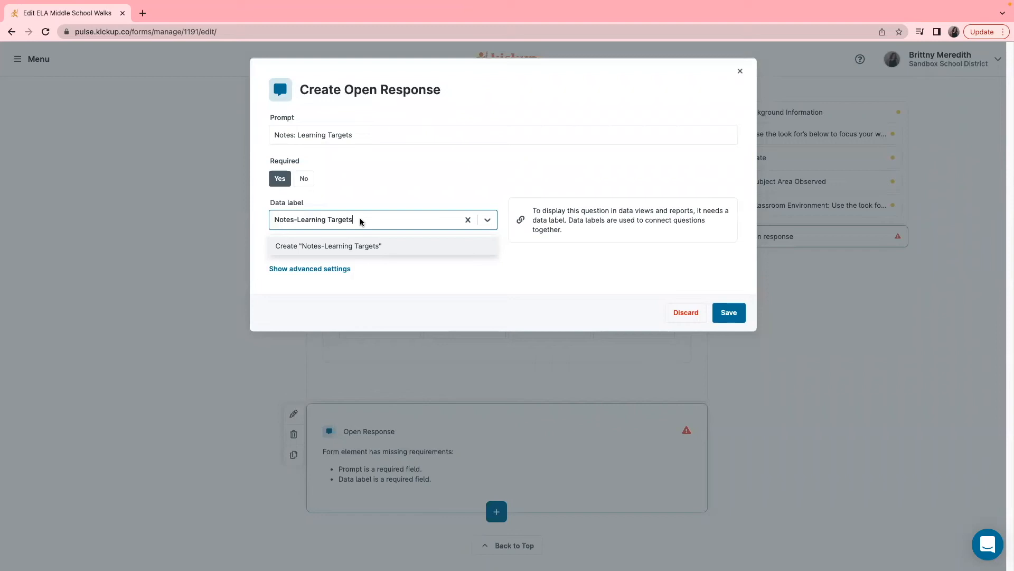
left_click(375, 246)
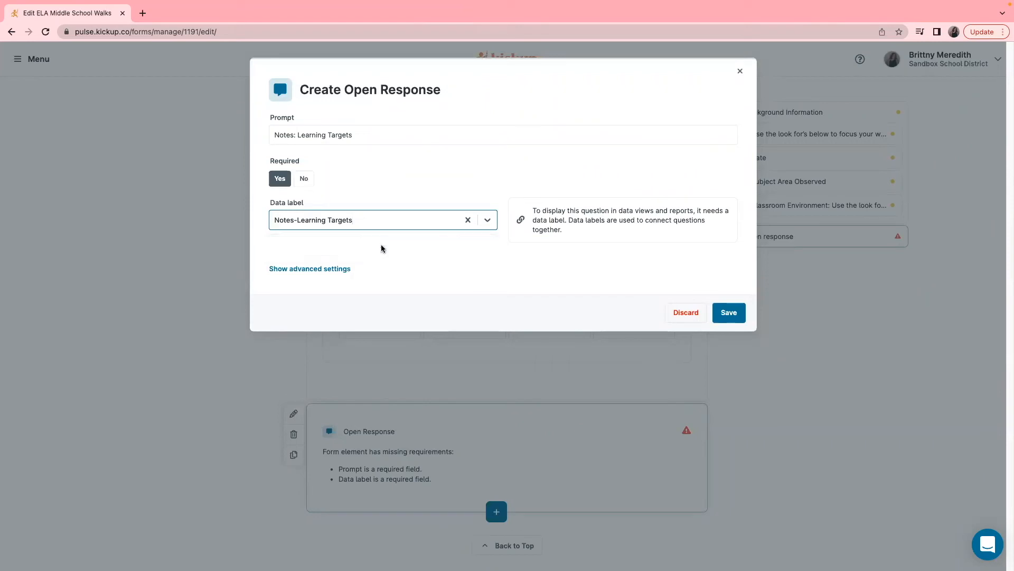
left_click(719, 317)
Review the ELA Middle School Walks form from its title down through the matrix question
scroll(816, 483, "up", 10)
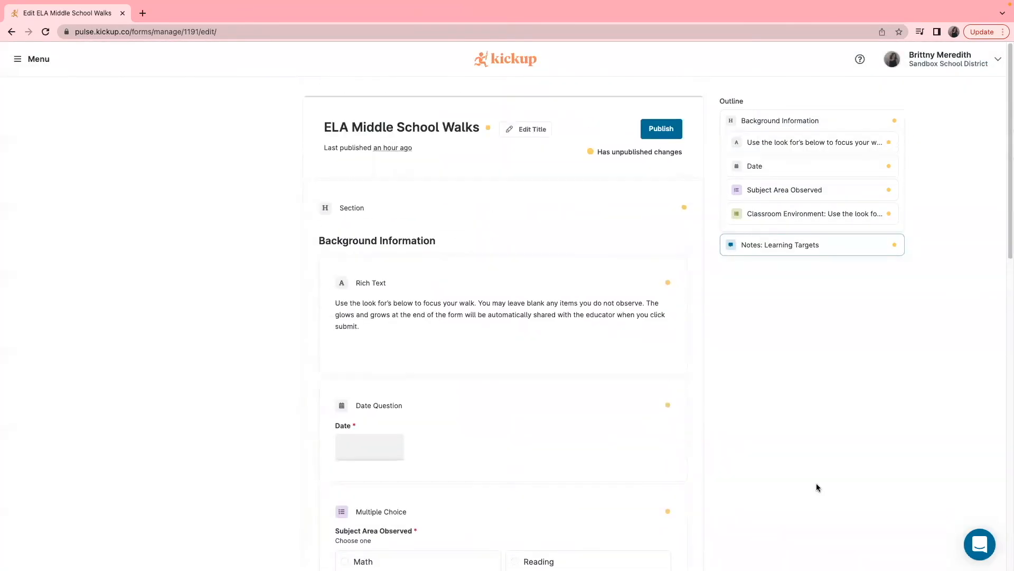
scroll(816, 487, "down", 10)
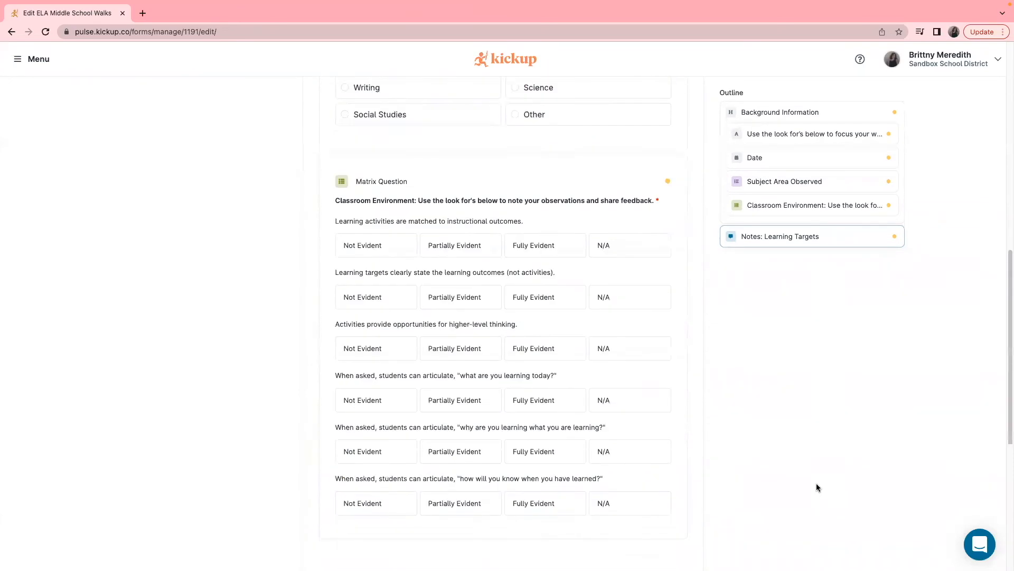
scroll(816, 487, "down", 3)
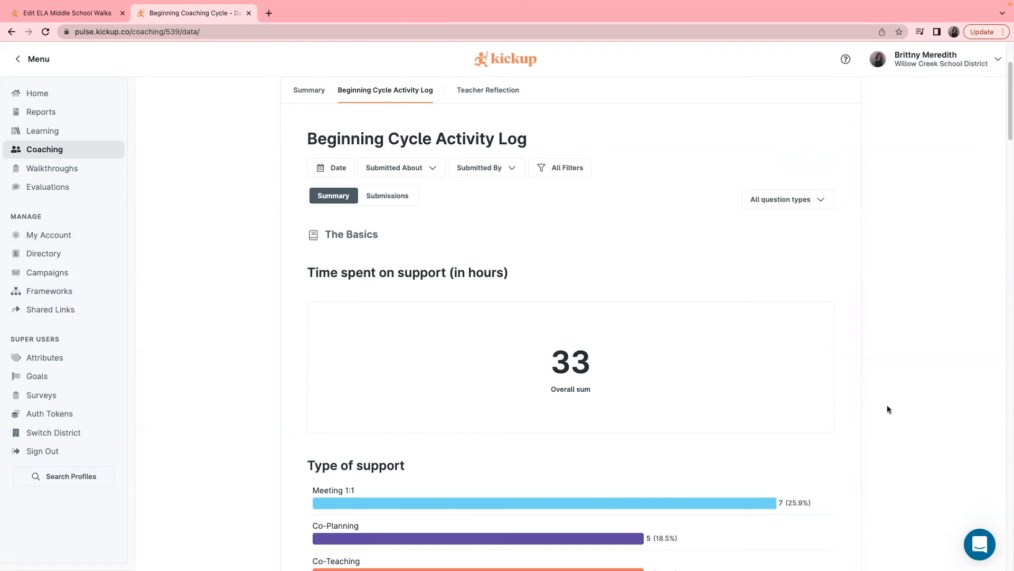
Return to the ELA Middle School Walks editor and inspect the Subject Area Observed question's update and copy settings, closing both without saving
left_click(74, 13)
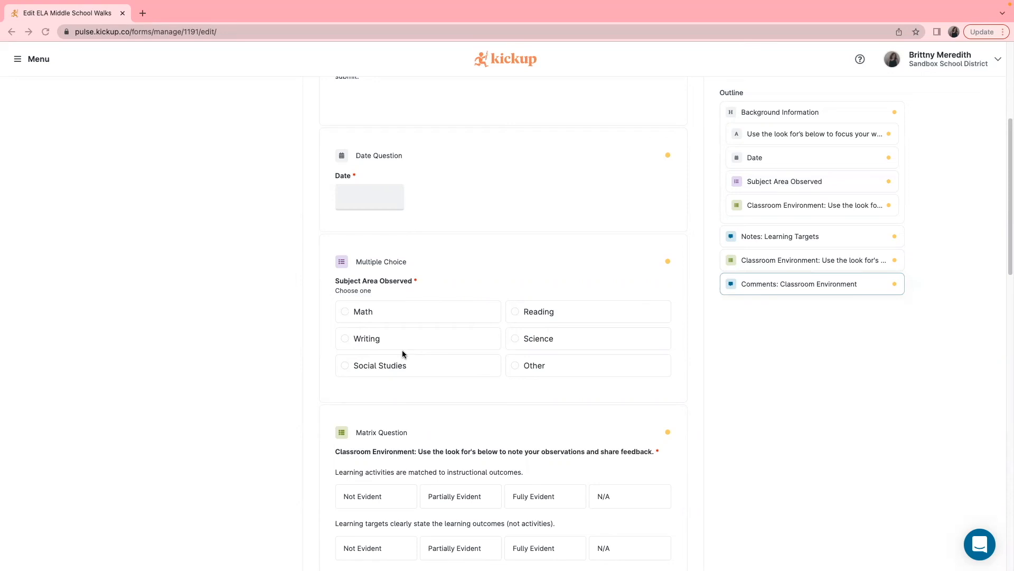
left_click(403, 354)
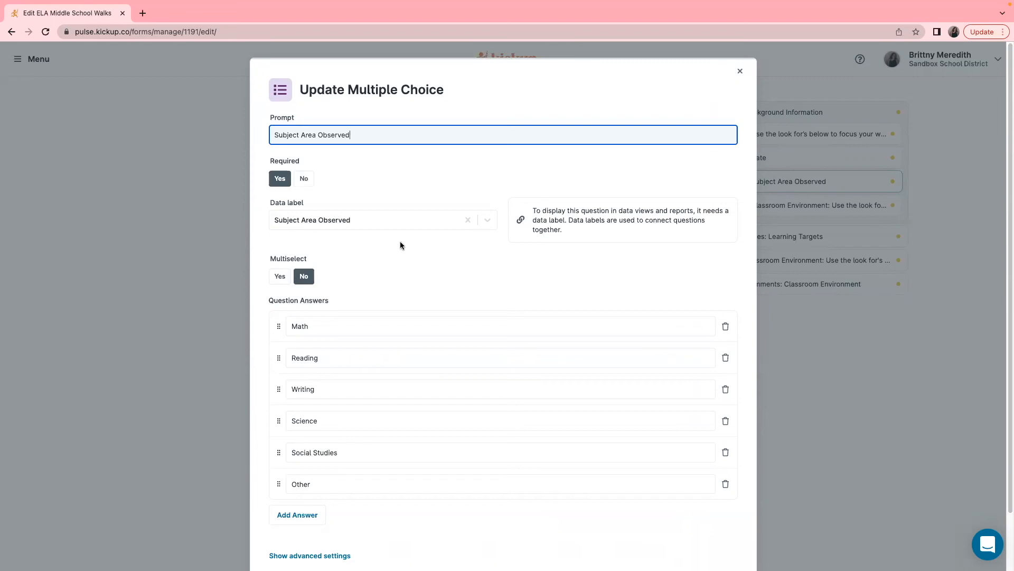
left_click(740, 72)
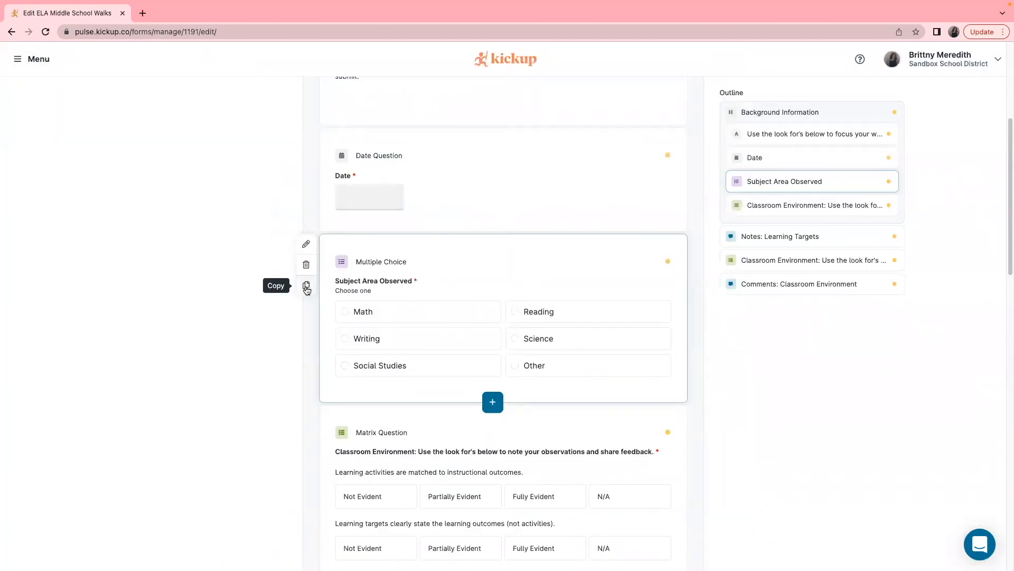
left_click(306, 287)
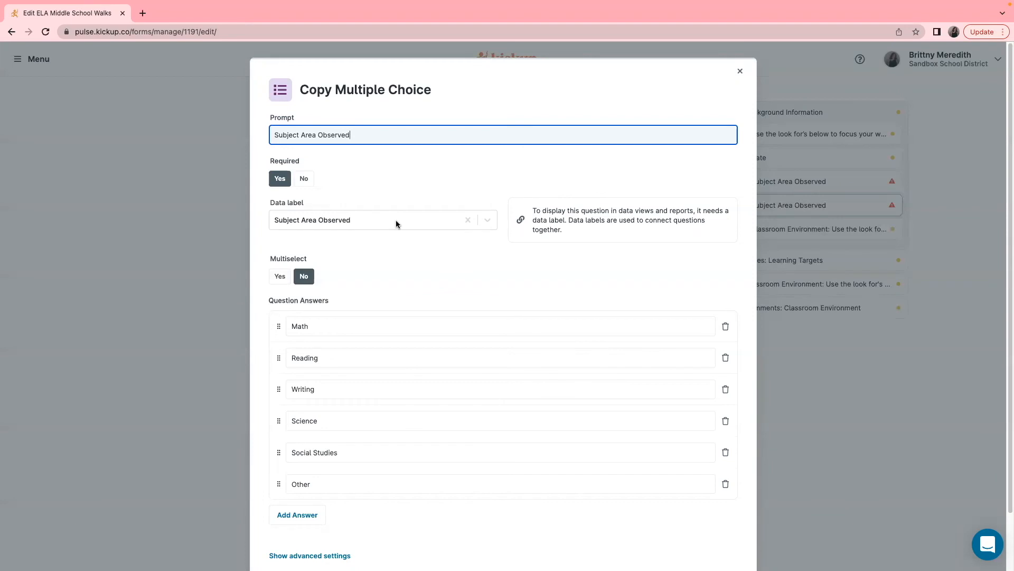
left_click(740, 71)
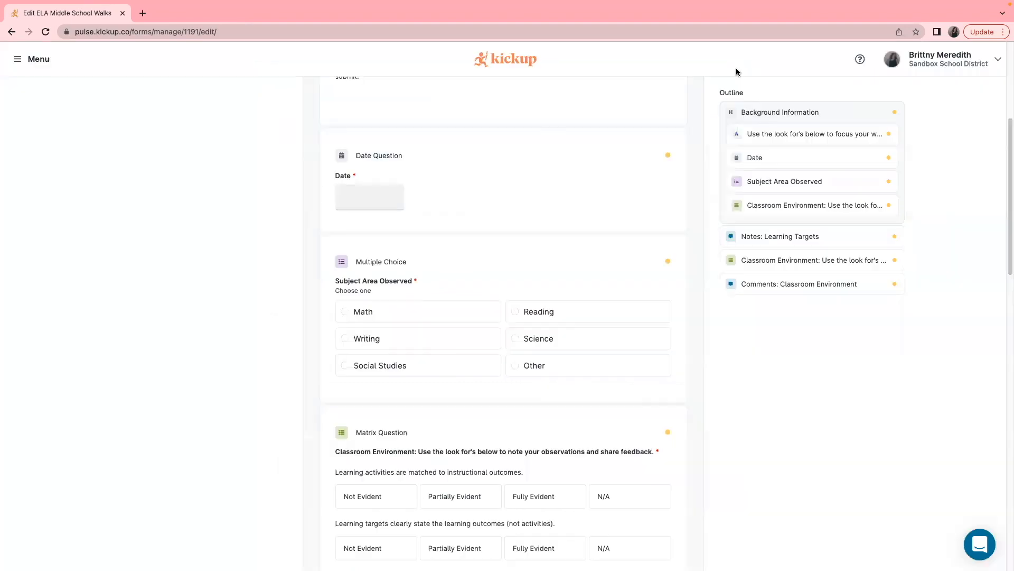
mouse_move(736, 277)
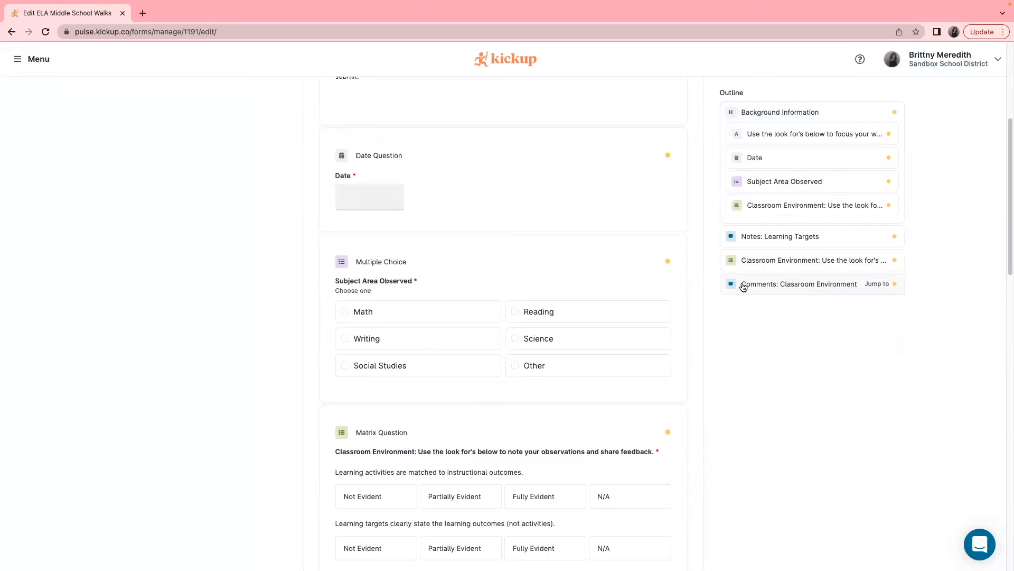
Add a blank answer to the Subject Area Observed question and move Science directly below Math
left_click(331, 256)
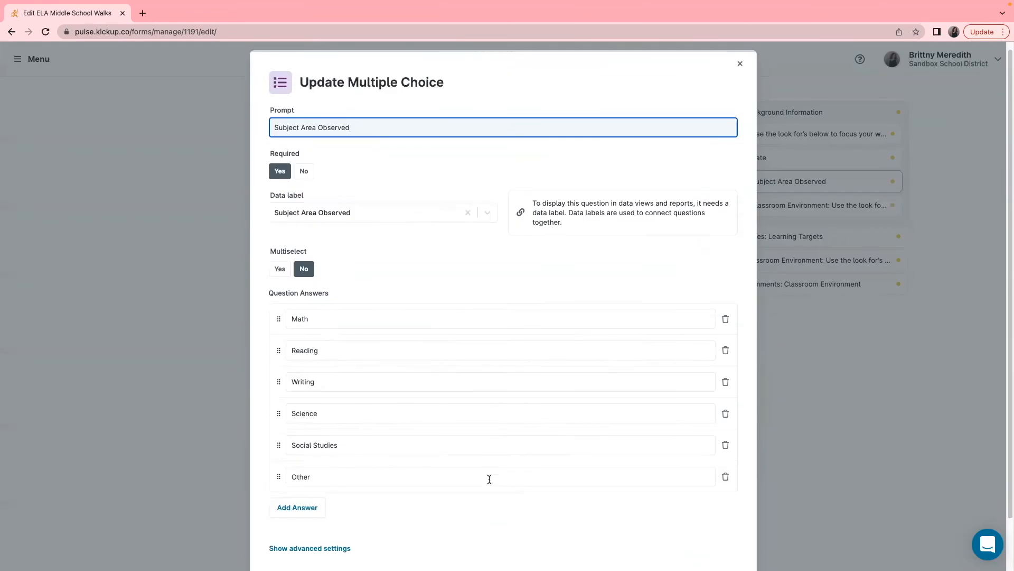
left_click(294, 452)
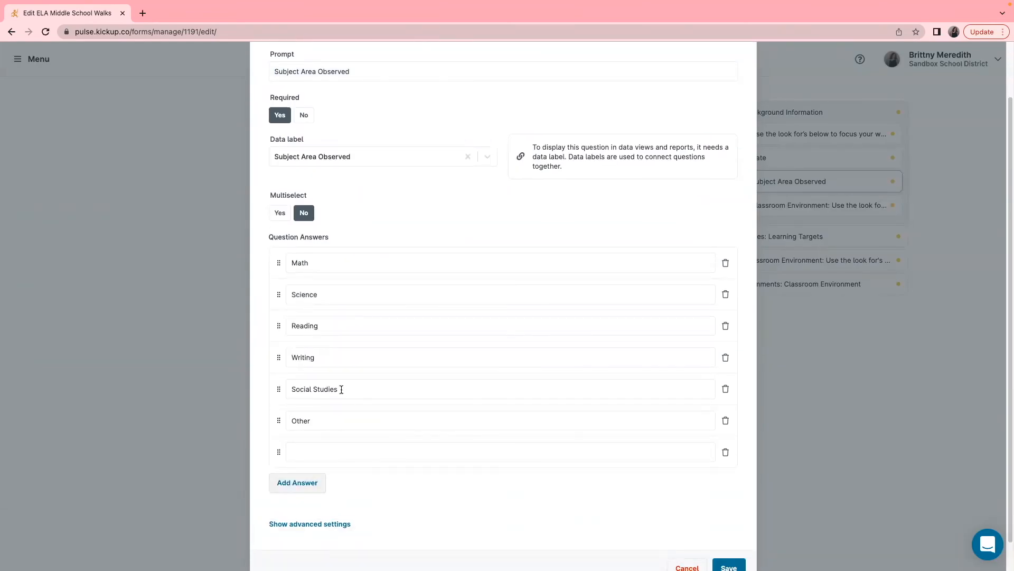
left_click_drag(281, 346, 300, 299)
Replace the answer "Social Studies" with "PE" in the Subject Area Observed question
left_click(353, 389)
triple_click(353, 389)
type("PE")
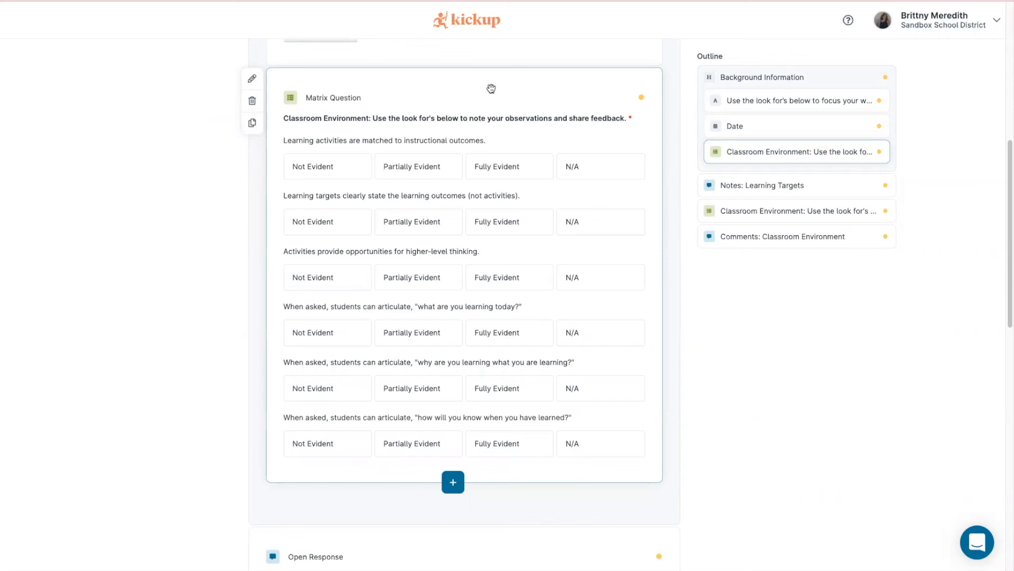
Copy the Classroom Environment matrix question in the Background Information section and give the copy the new data label "Classroom Look for"
left_click(253, 126)
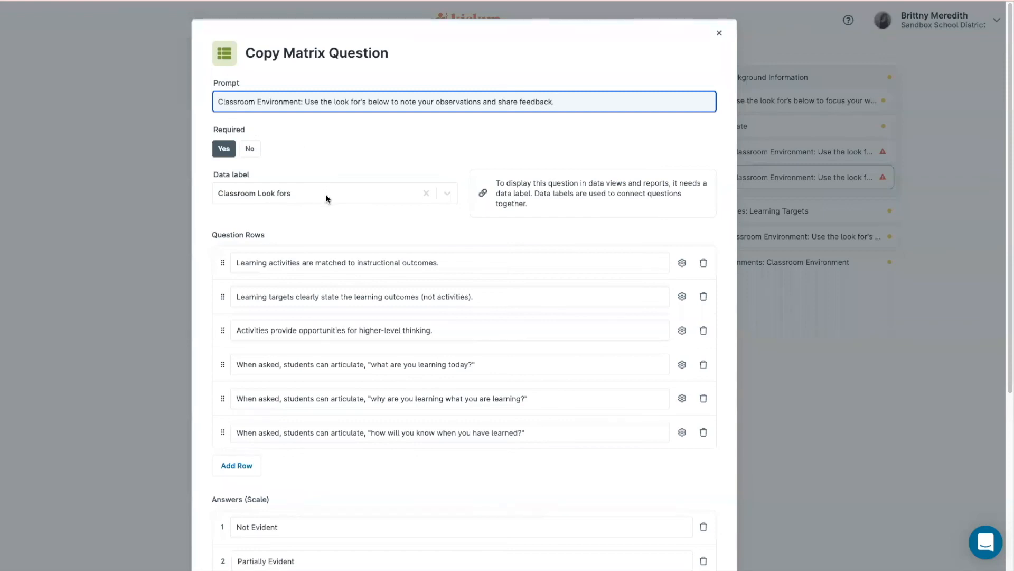
left_click(326, 195)
left_click(328, 194)
left_click(303, 194)
left_click(426, 194)
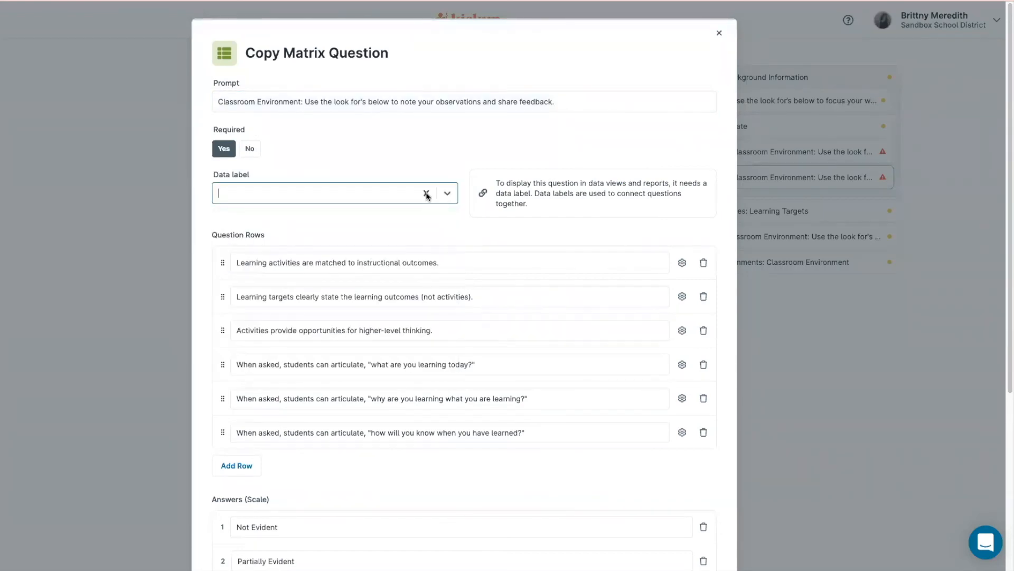
type("Classroom Look for")
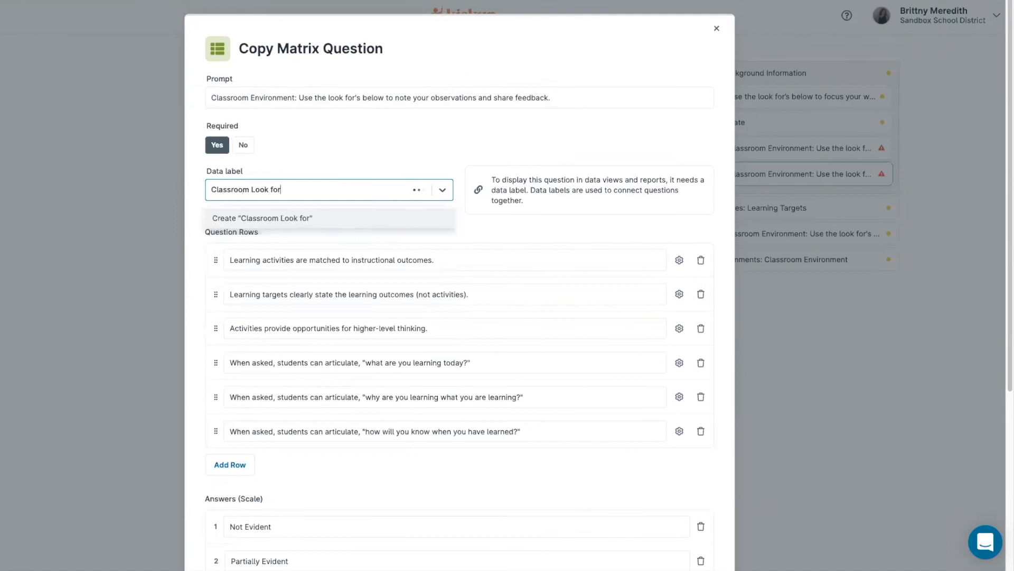
key("Return")
Remove the fourth answer, N/A, from the copied matrix question's answer scale
scroll(535, 385, "down", 3)
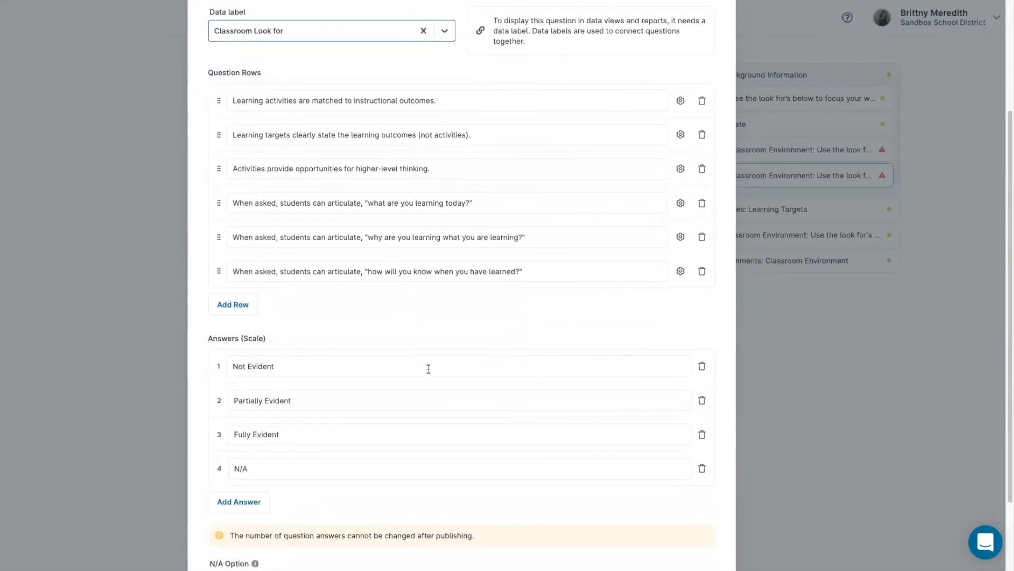
left_click(341, 465)
left_click(693, 469)
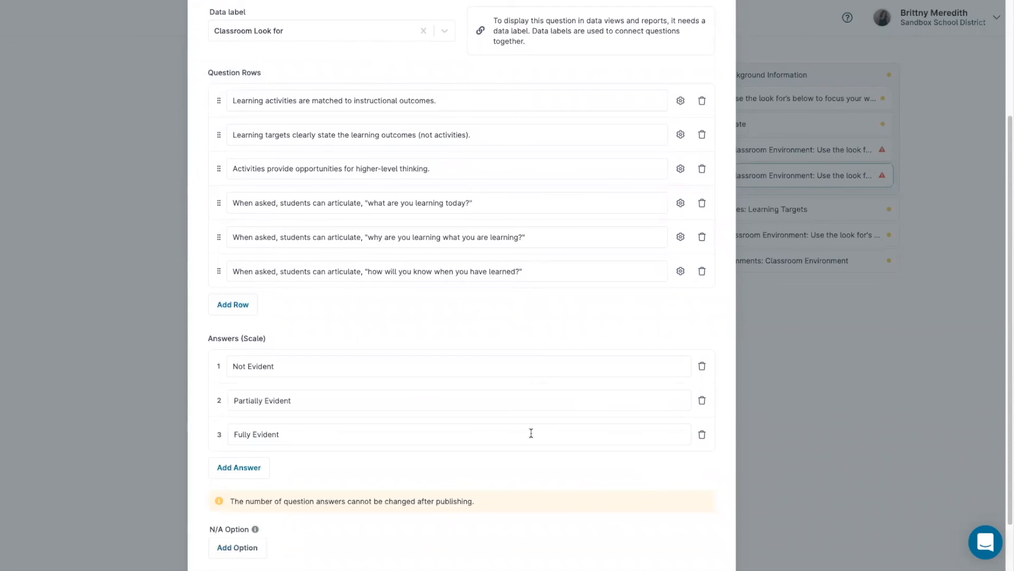
scroll(530, 432, "down", 1)
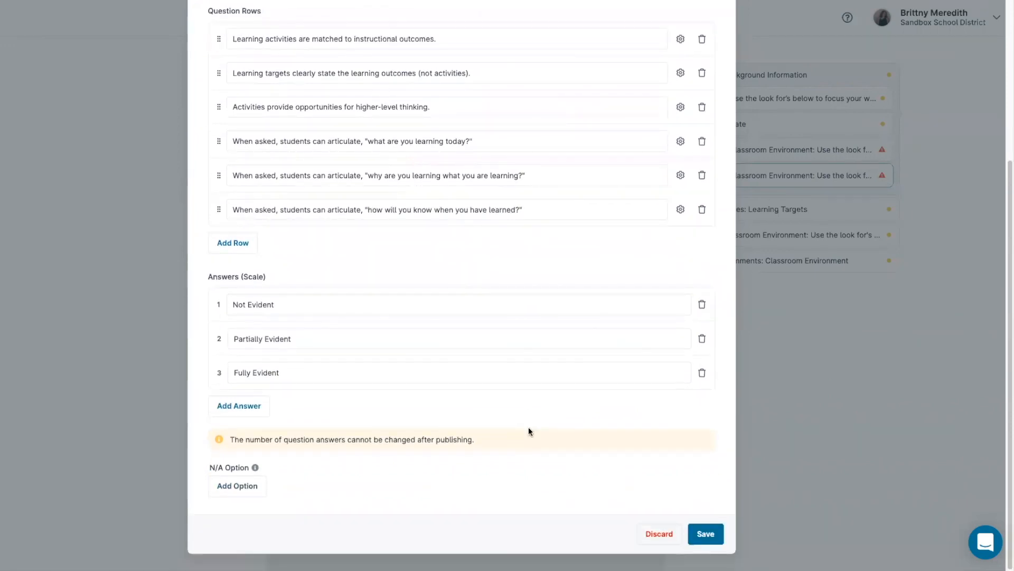
Save the copied Classroom Environment matrix question and compare its layout with the original four-answer matrix in the form
left_click(715, 532)
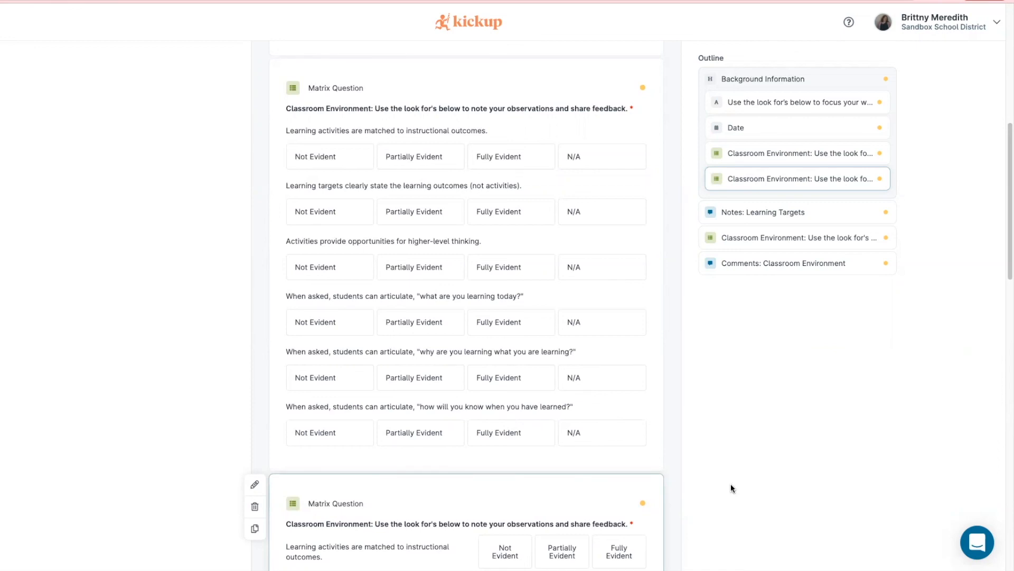
scroll(414, 231, "down", 3)
scroll(415, 230, "up", 2)
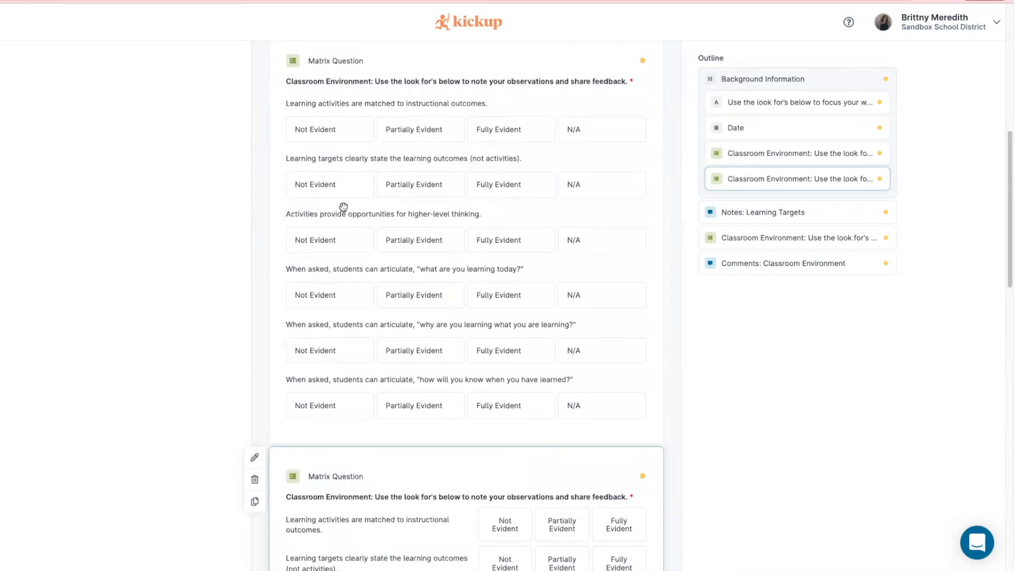
scroll(344, 204, "up", 1)
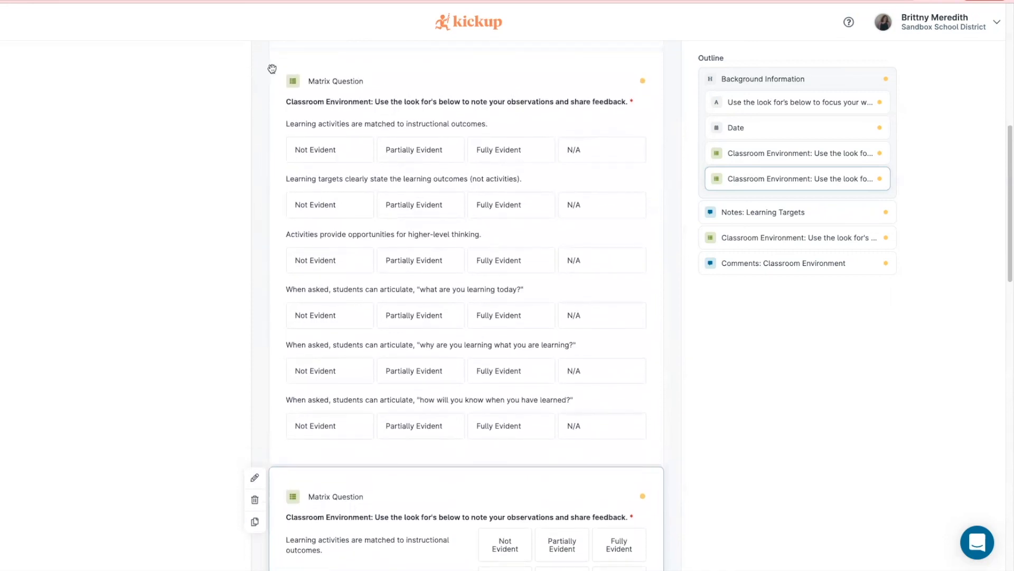
left_click(272, 67)
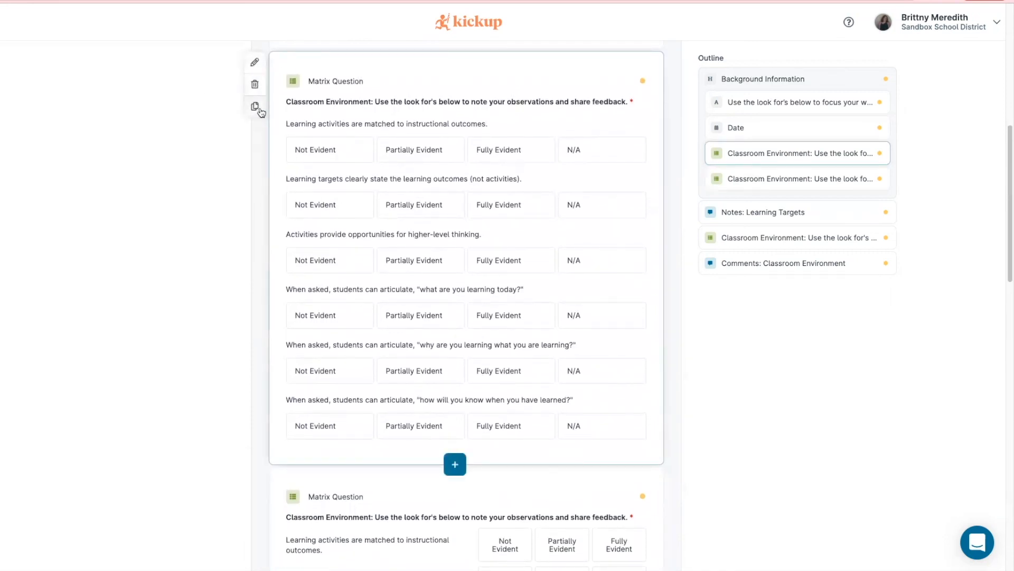
scroll(640, 98, "up", 1)
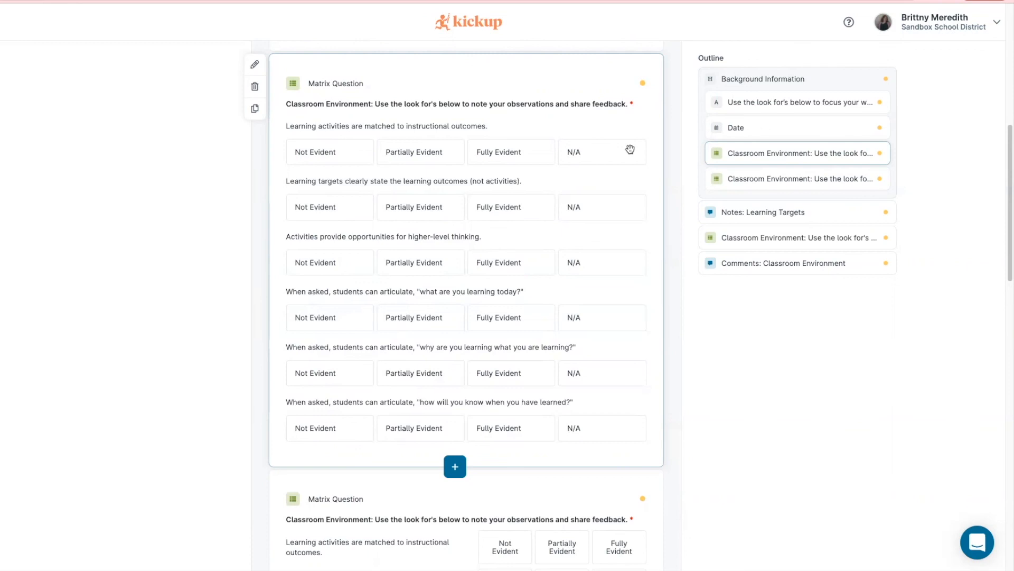
scroll(615, 293, "down", 4)
scroll(616, 294, "down", 15)
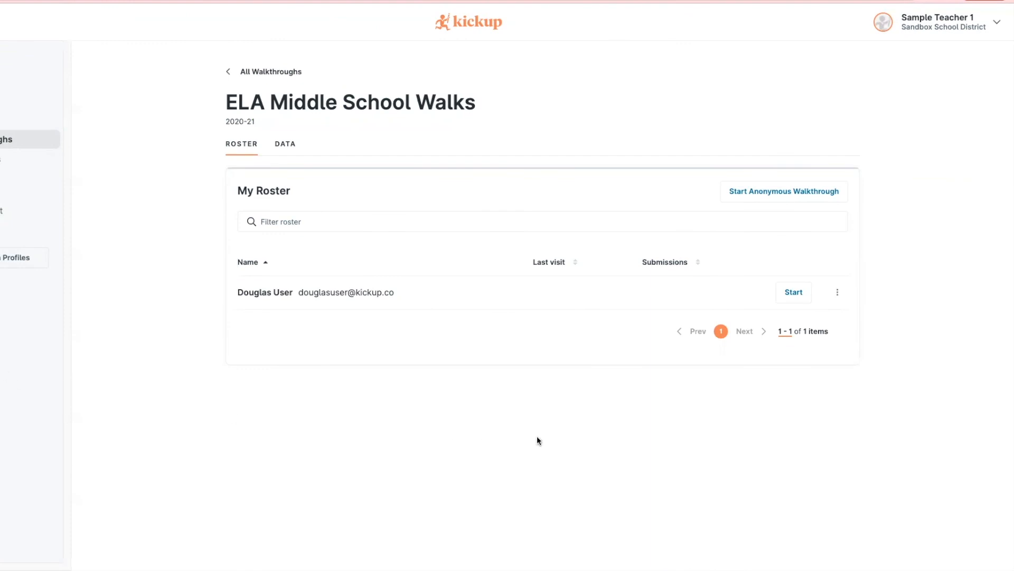
Start a walkthrough for the listed educator on the ELA Middle School Walks roster and examine how the two matrix questions display
left_click(793, 292)
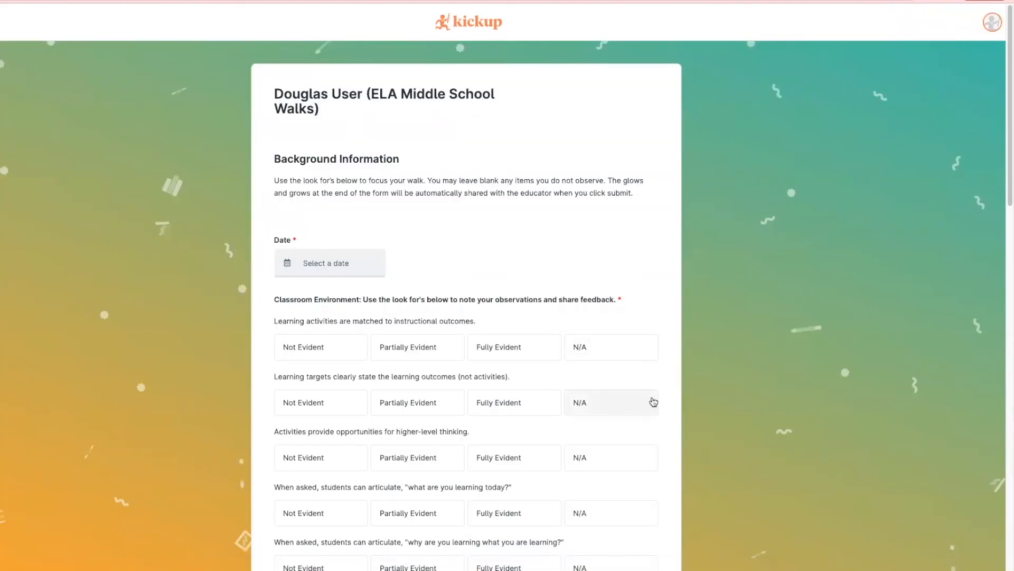
scroll(653, 401, "down", 2)
scroll(654, 402, "down", 2)
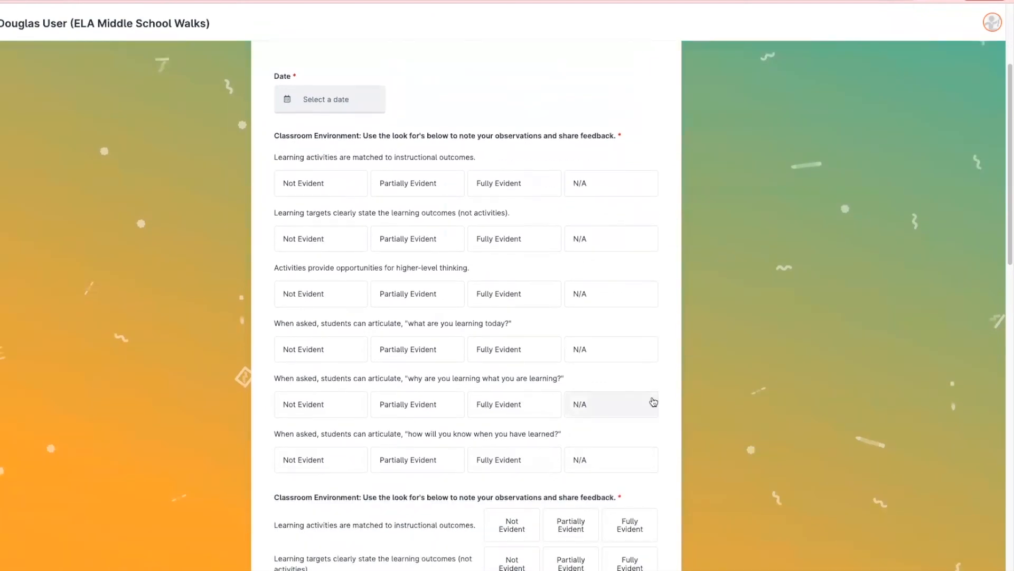